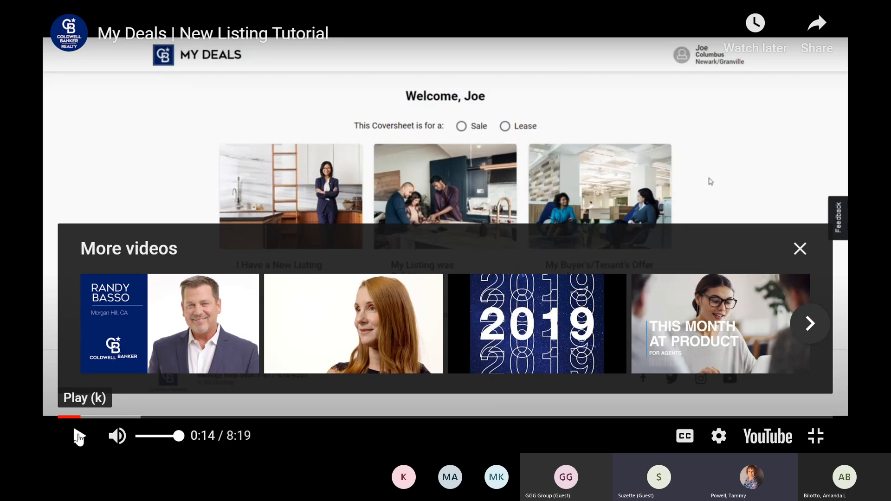
# Step: Resume the tutorial and start a new-listing coversheet marked as a Sale
pyautogui.click(79, 437)
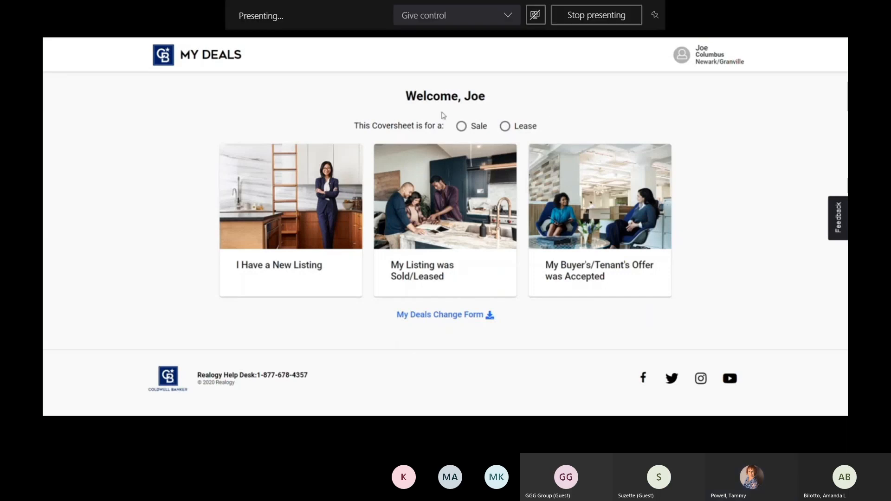
pyautogui.moveTo(786, 178)
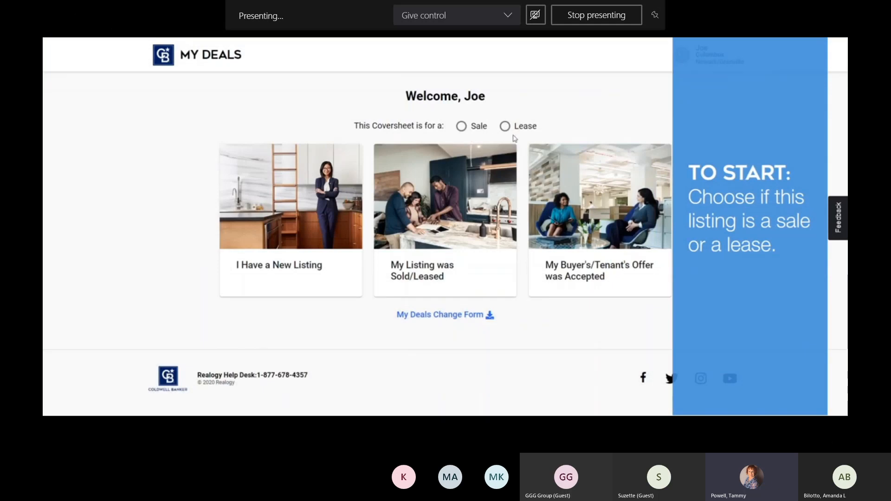
pyautogui.click(461, 128)
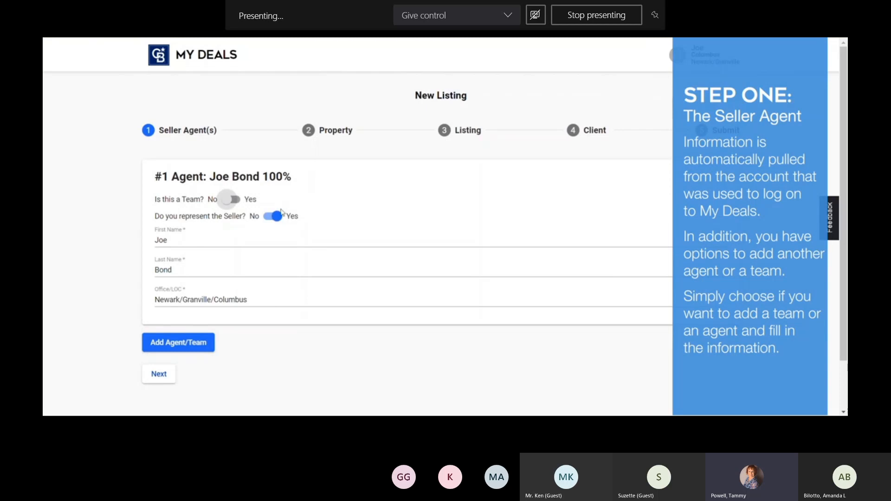
# Step: Try the team option with an added team member, then revert to a single agent
pyautogui.scroll(-1, 292, 195)
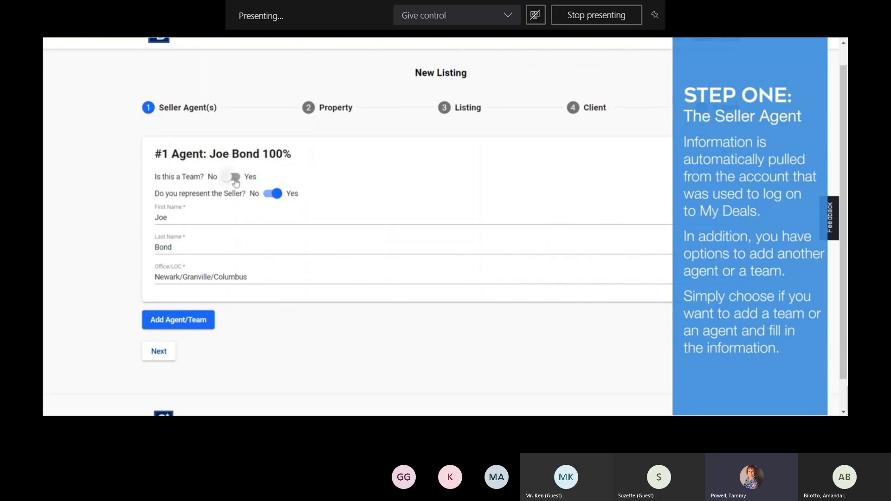
pyautogui.click(234, 177)
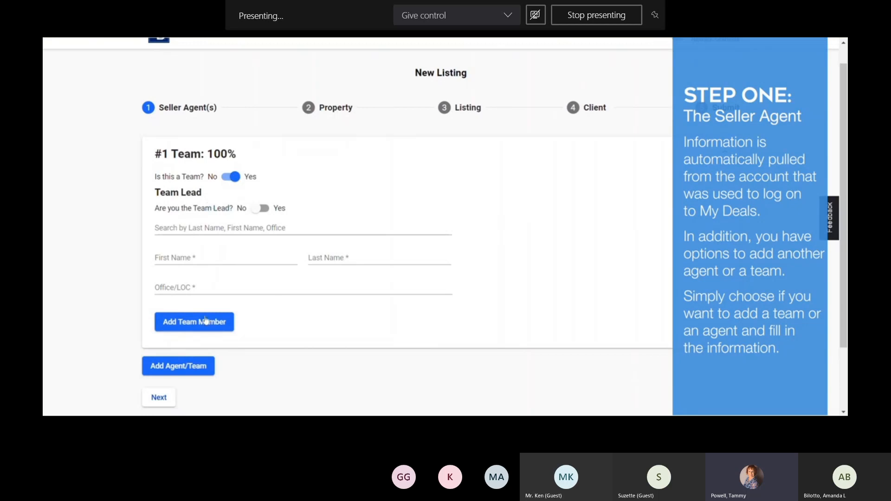
pyautogui.click(228, 327)
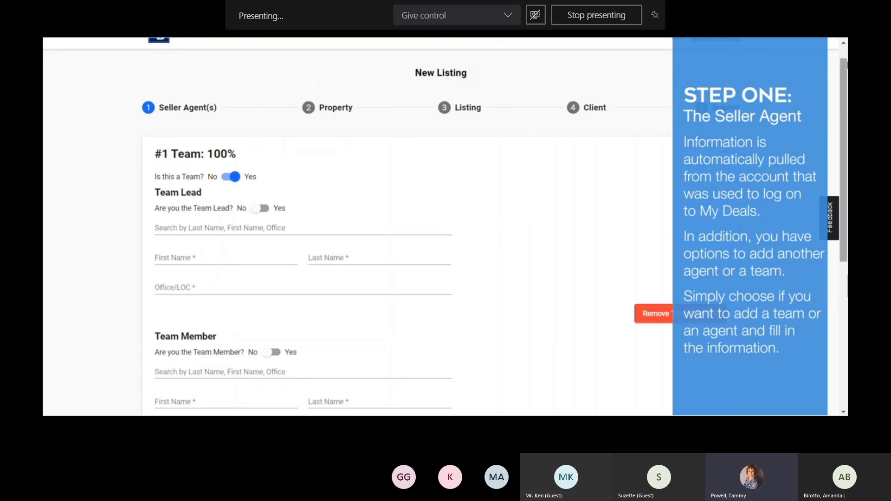
pyautogui.moveTo(846, 77); pyautogui.dragTo(840, 133)
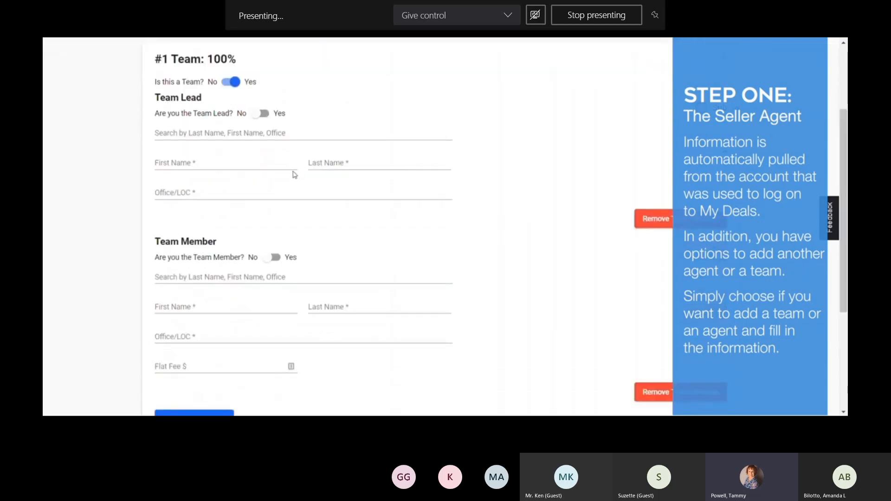
pyautogui.click(229, 85)
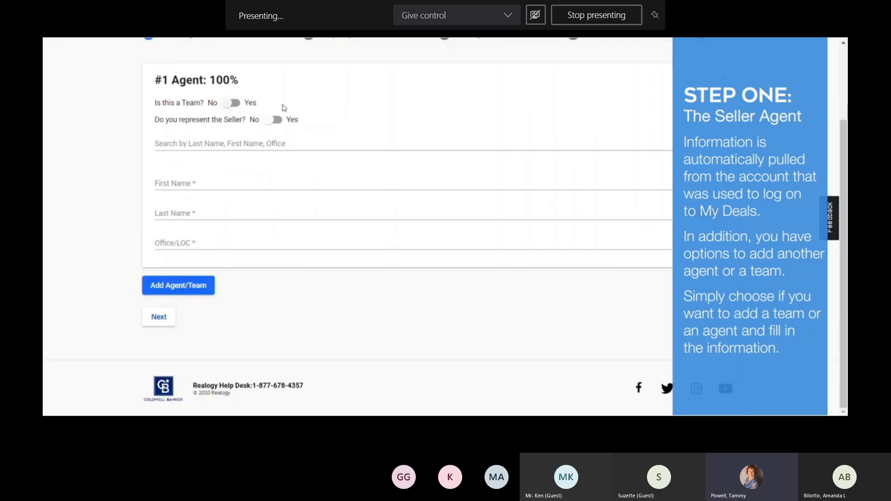
# Step: Confirm you represent the seller and continue to the Property step
pyautogui.click(275, 120)
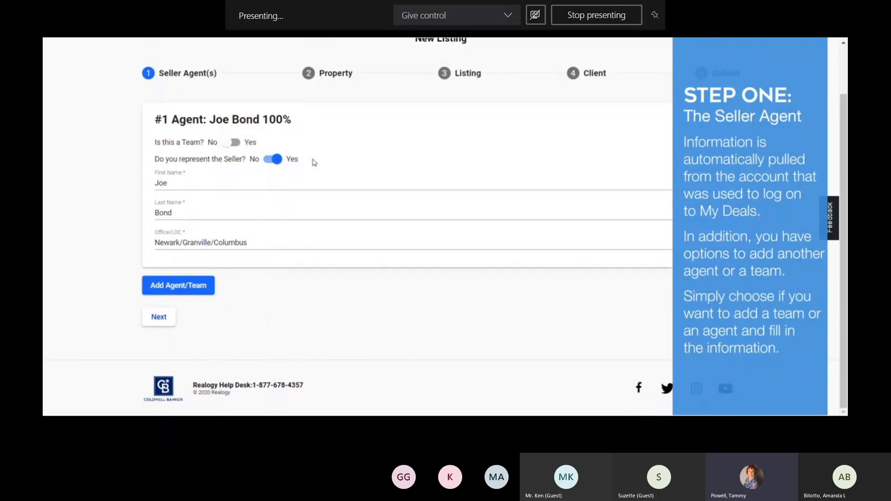
pyautogui.click(269, 165)
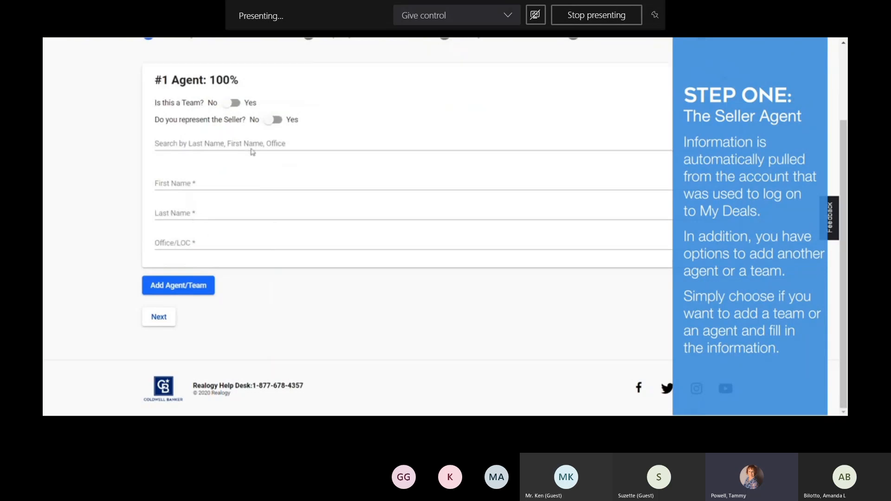
pyautogui.click(275, 121)
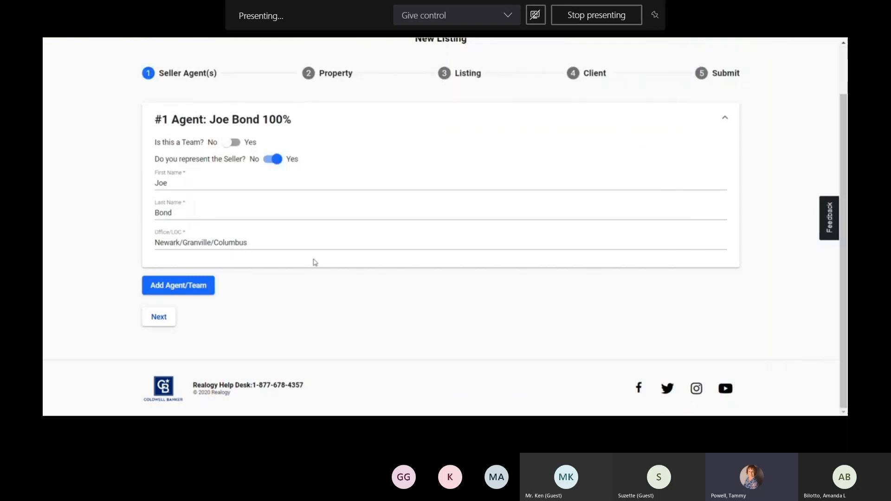
pyautogui.click(162, 324)
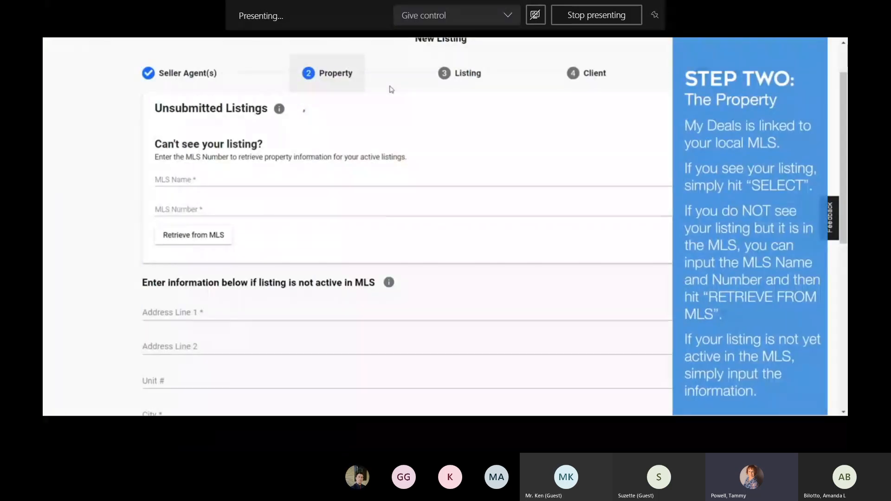
# Step: Review the MLS and address fields, then select the unsubmitted $319,900 Columbus listing
pyautogui.moveTo(843, 116); pyautogui.dragTo(842, 112)
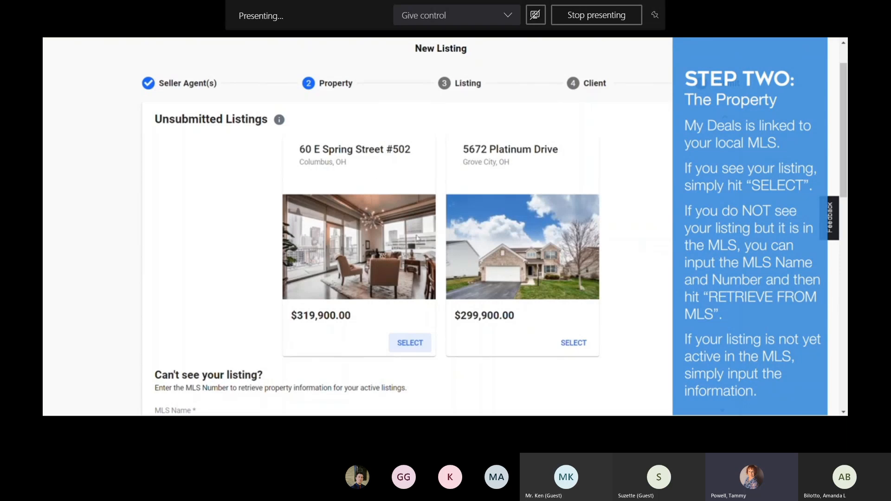
pyautogui.moveTo(845, 88); pyautogui.dragTo(846, 95)
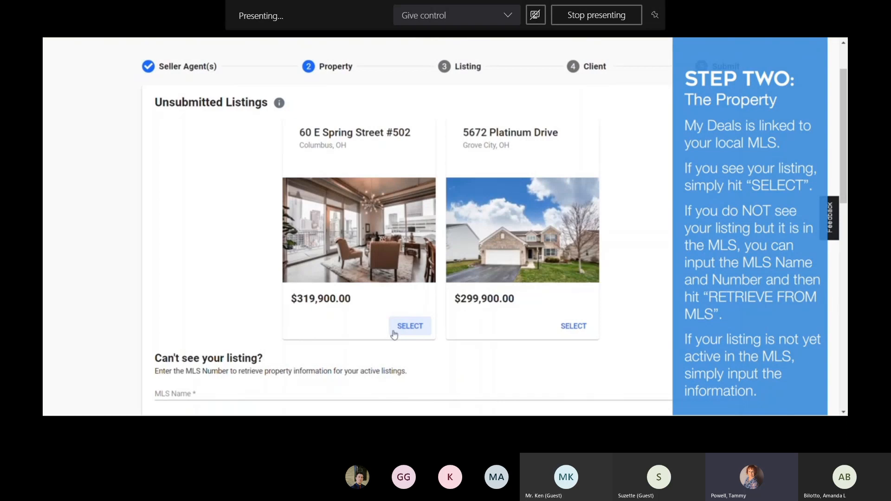
pyautogui.moveTo(847, 151); pyautogui.dragTo(847, 199)
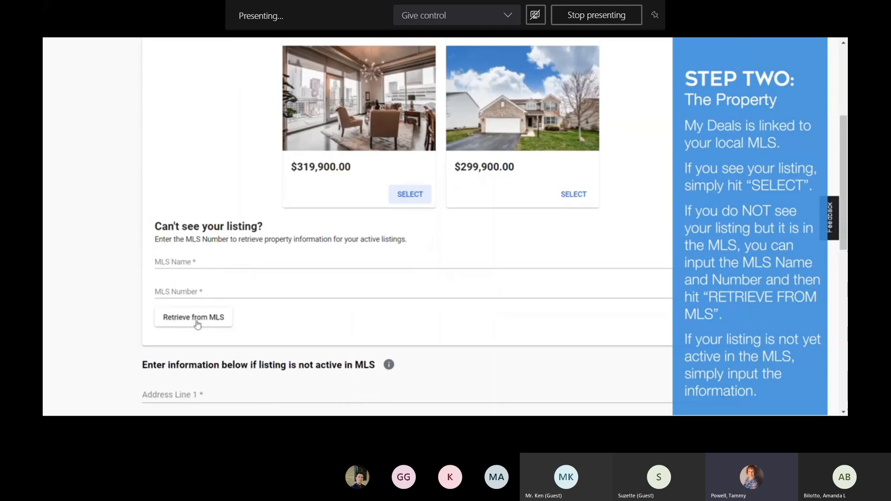
pyautogui.moveTo(842, 175); pyautogui.dragTo(837, 270)
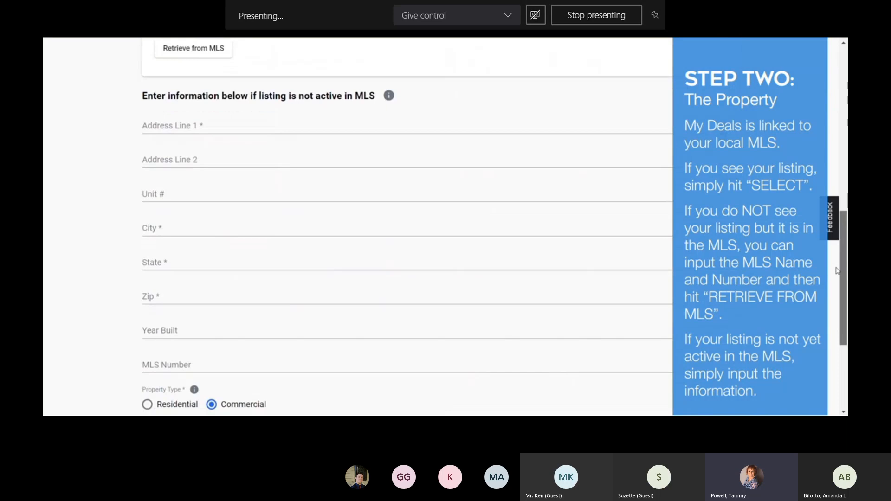
pyautogui.moveTo(837, 271); pyautogui.dragTo(836, 131)
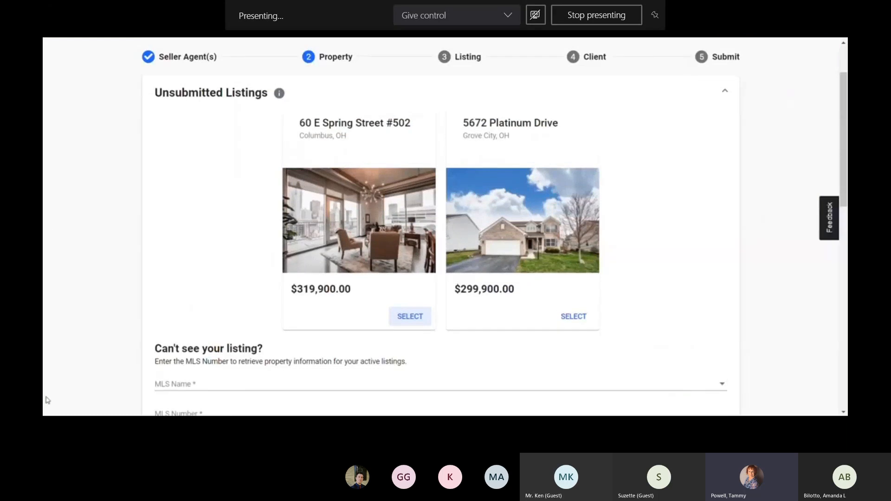
pyautogui.click(404, 317)
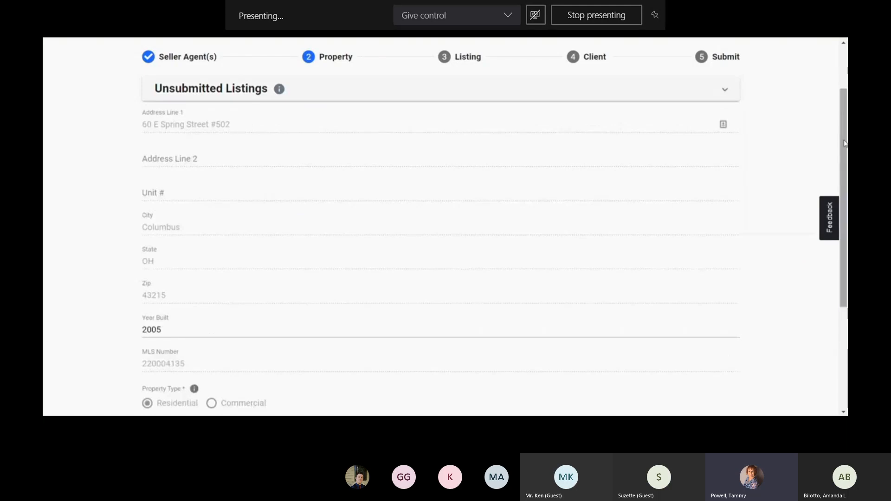
# Step: Review the auto-filled Residential Condo details and continue to the Listing step
pyautogui.moveTo(845, 142); pyautogui.dragTo(844, 147)
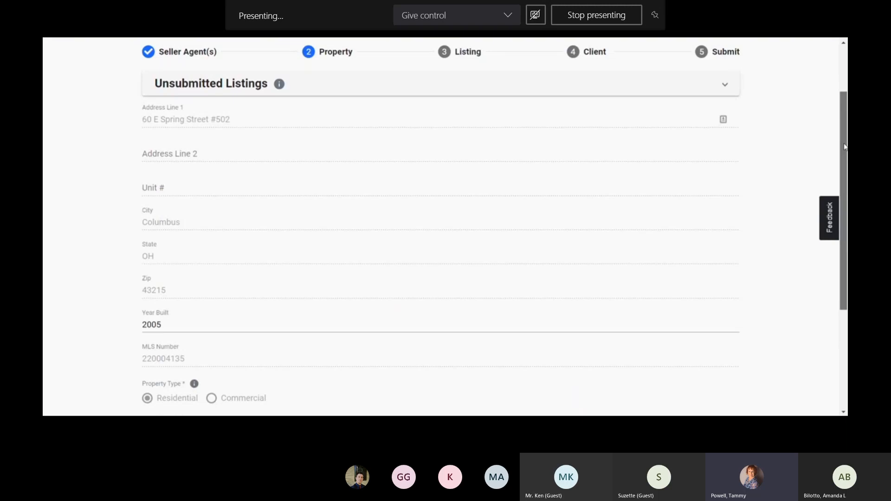
pyautogui.moveTo(845, 146); pyautogui.dragTo(841, 187)
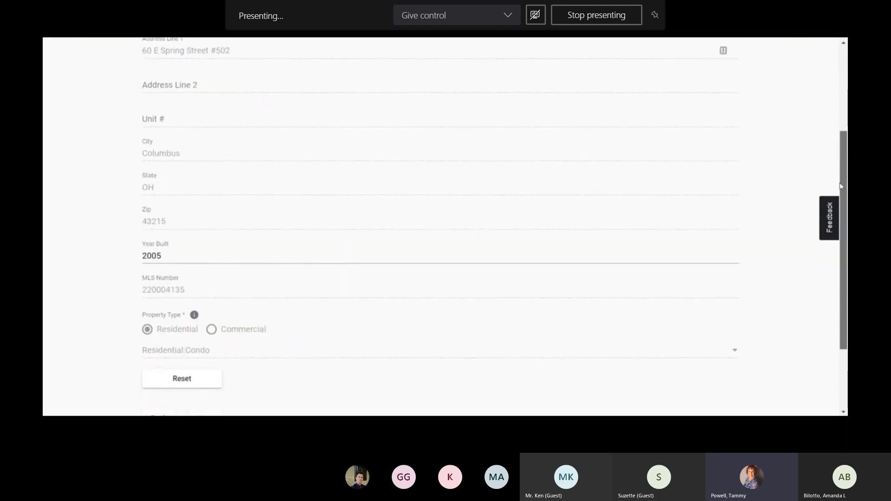
pyautogui.moveTo(841, 186); pyautogui.dragTo(841, 227)
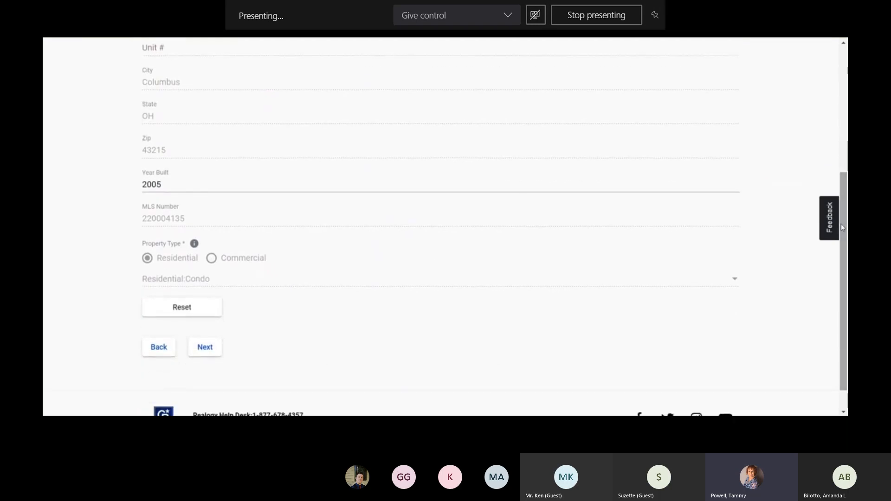
pyautogui.click(204, 348)
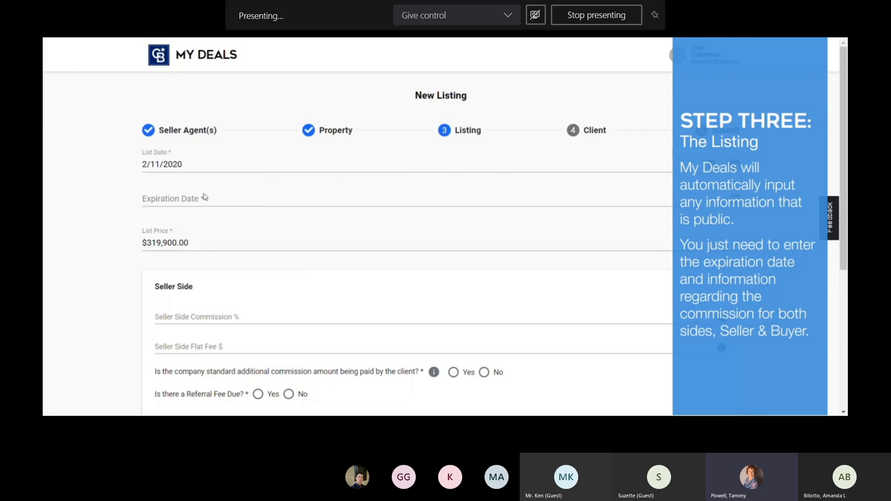
# Step: Set the listing expiration date to May 7, 2020
pyautogui.click(192, 206)
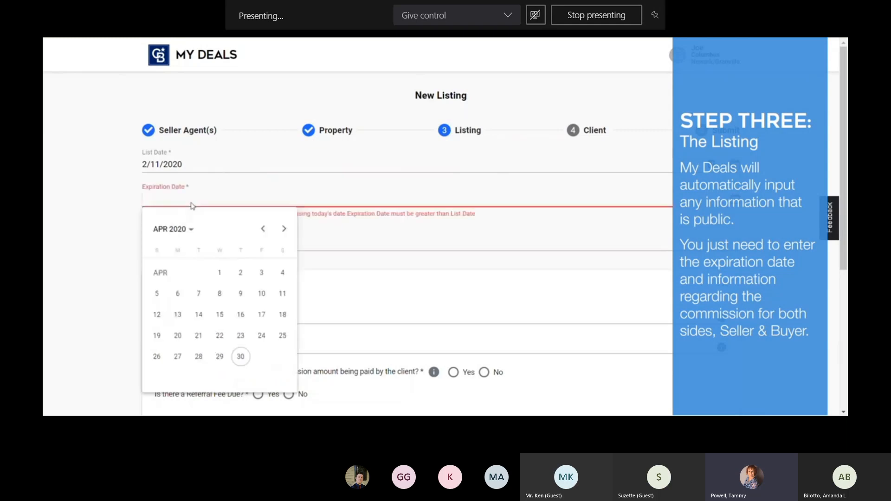
pyautogui.click(284, 229)
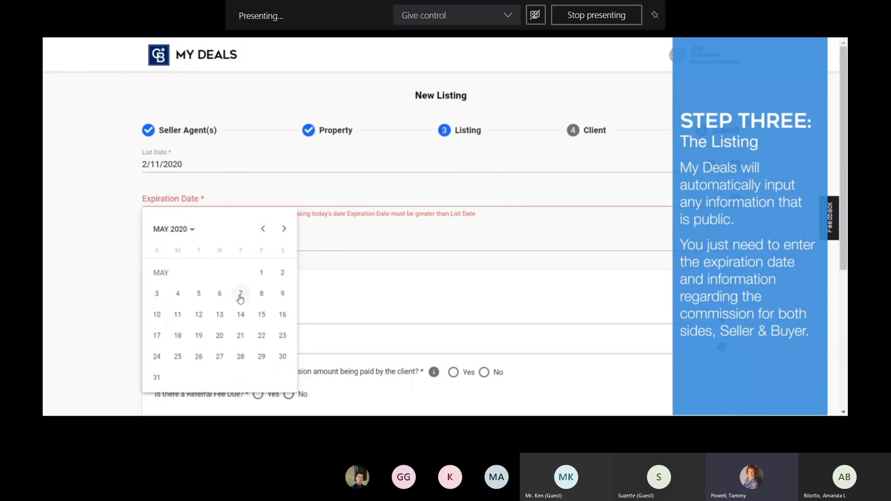
pyautogui.click(240, 297)
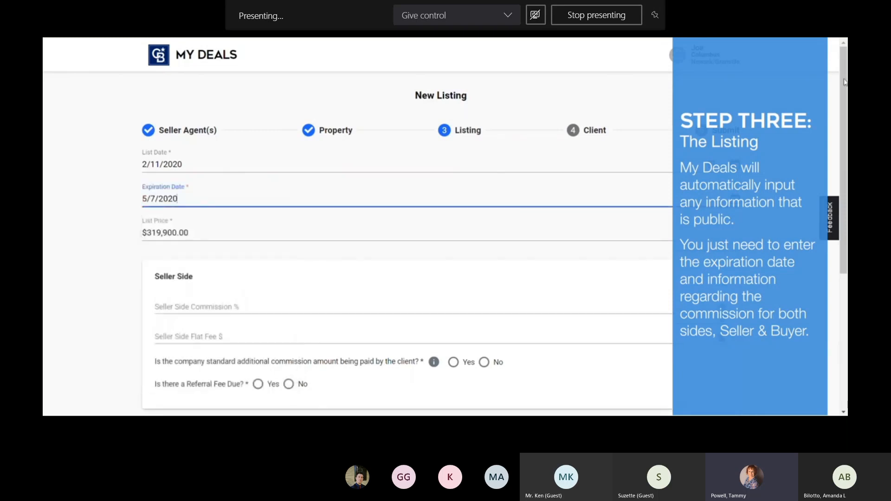
# Step: Enter a 3% seller side commission and answer Yes to additional commission
pyautogui.moveTo(845, 82); pyautogui.dragTo(845, 170)
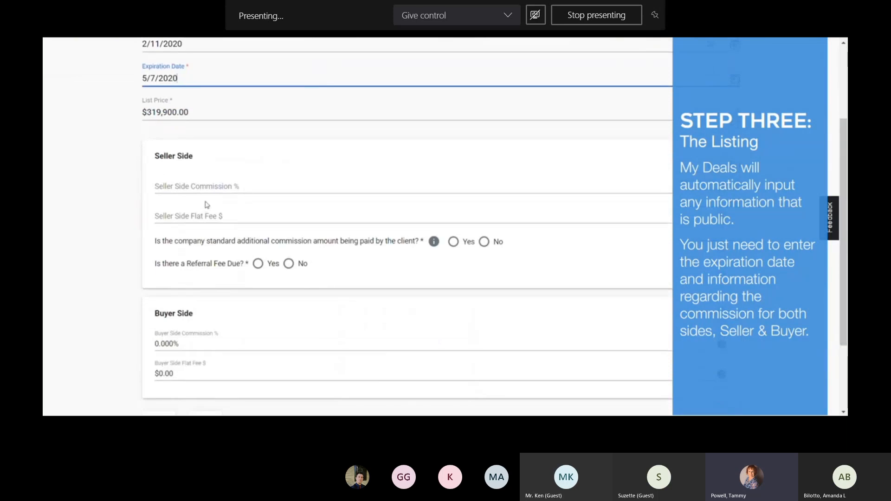
pyautogui.click(190, 188)
pyautogui.write('3')
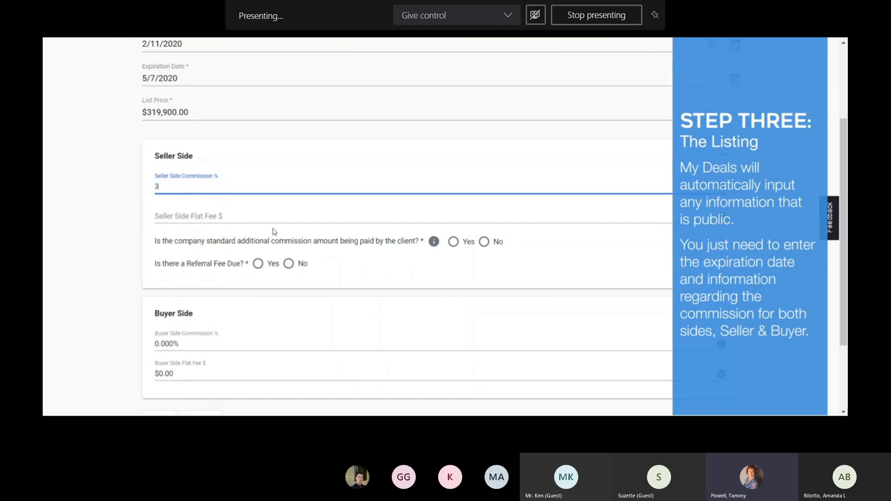
pyautogui.click(472, 268)
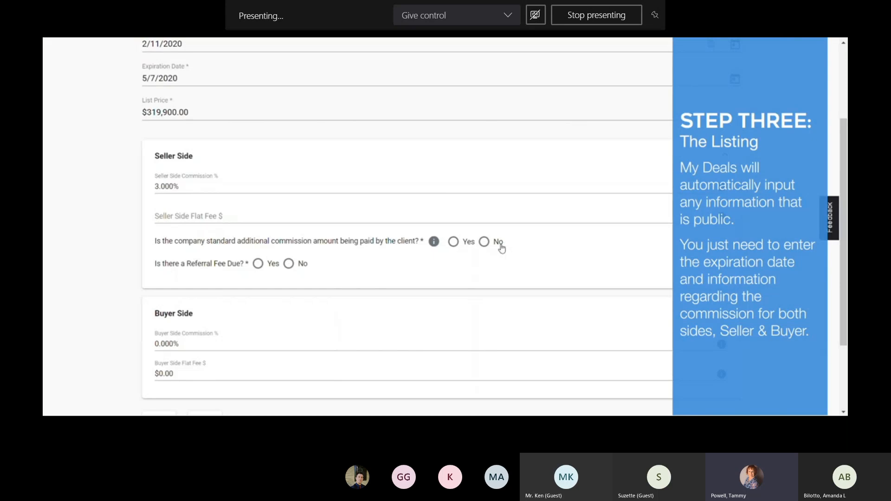
pyautogui.click(453, 243)
# Step: Set Company Generated Lead to No and Referral Fee Due to No
pyautogui.click(258, 264)
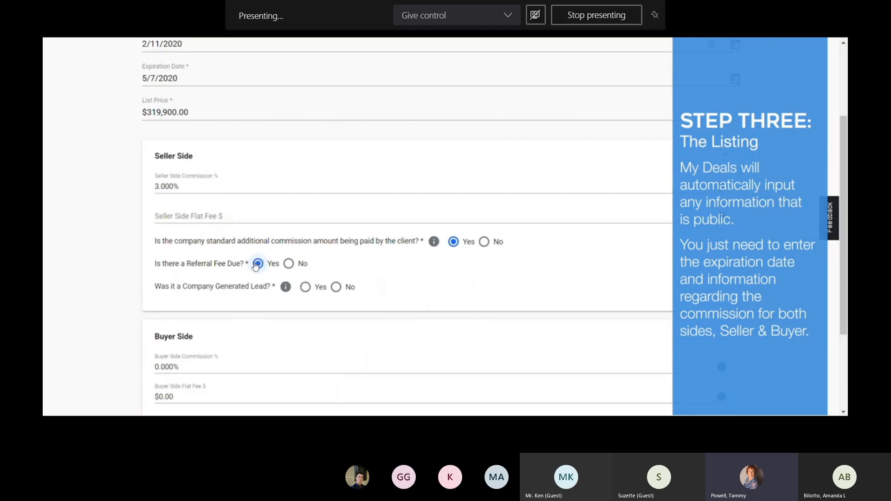
pyautogui.click(307, 288)
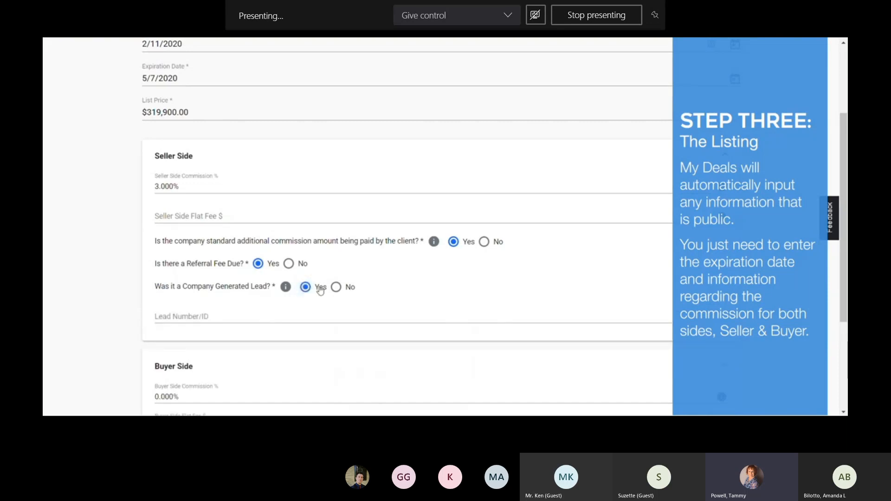
pyautogui.click(349, 293)
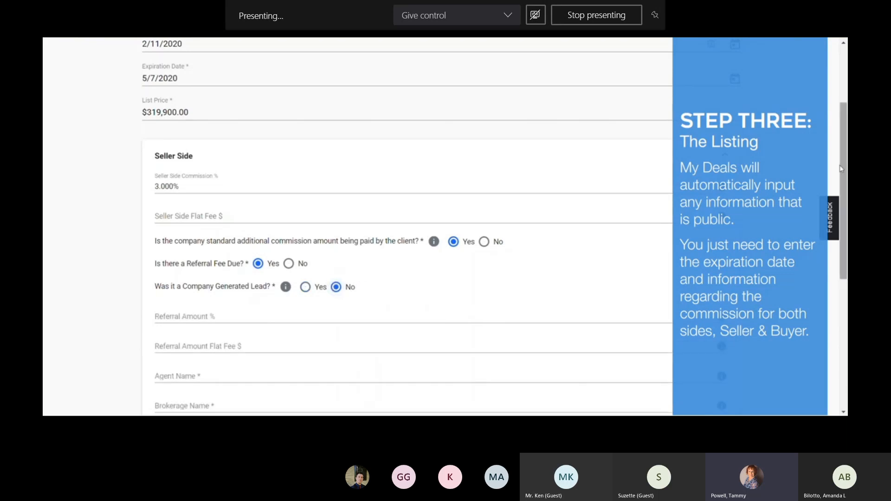
pyautogui.scroll(-3, 640, 195)
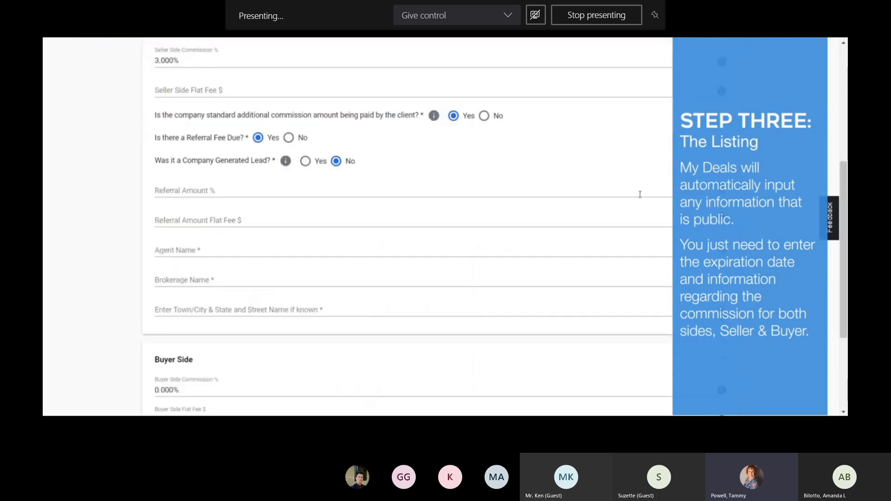
pyautogui.click(288, 138)
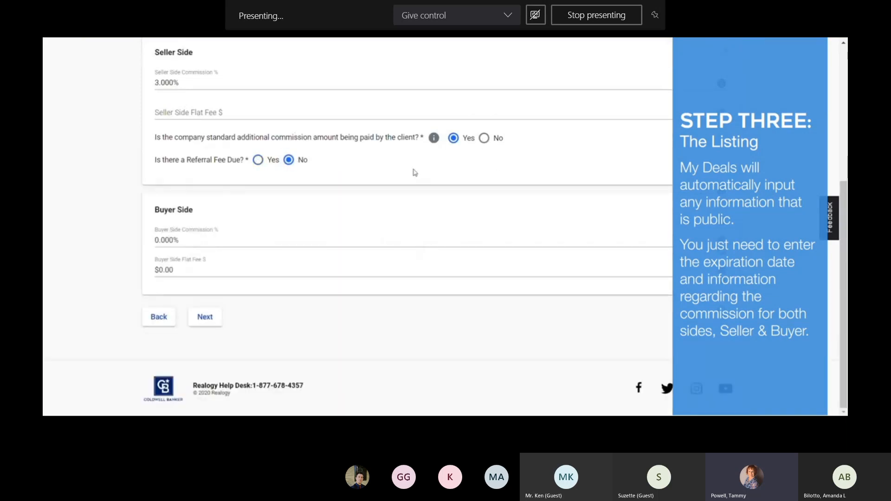
# Step: Enter a 3% buyer side commission and continue to the Client step
pyautogui.click(187, 248)
pyautogui.press('BackSpace')
pyautogui.write('3')
pyautogui.click(189, 269)
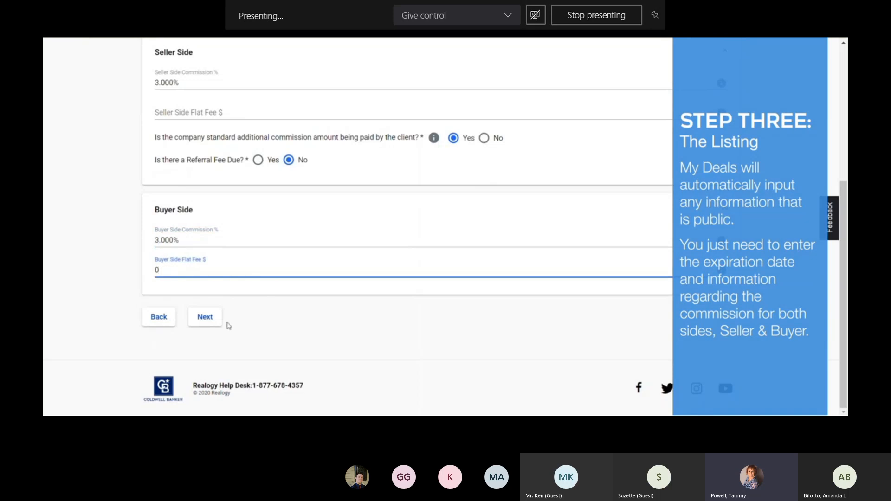
pyautogui.click(207, 325)
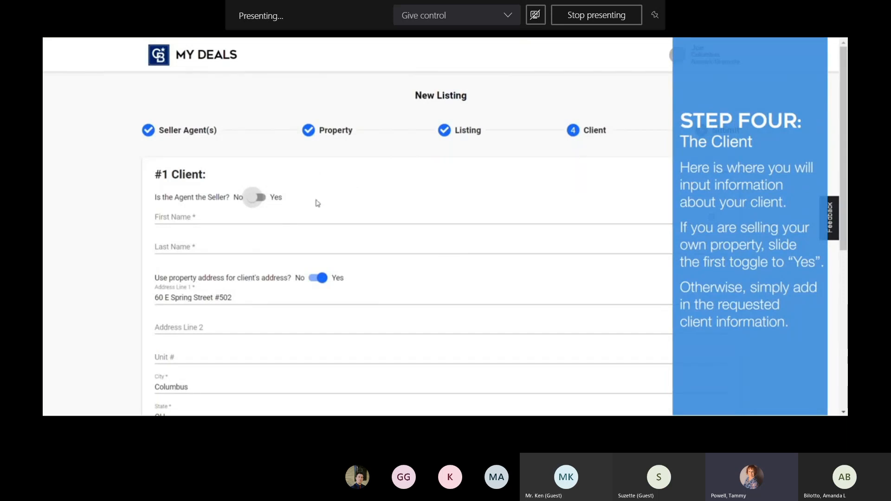
# Step: Leave 'Is the Agent the Seller?' at No and enter the client's first and last name
pyautogui.click(258, 199)
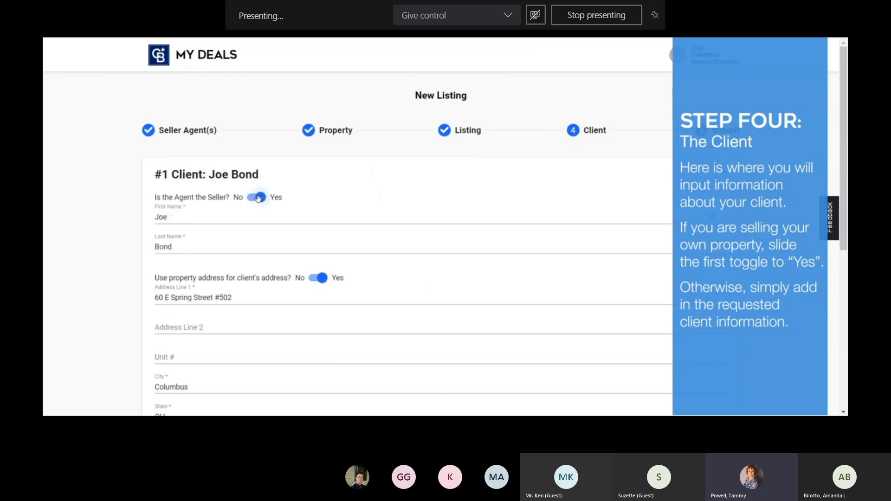
pyautogui.click(259, 198)
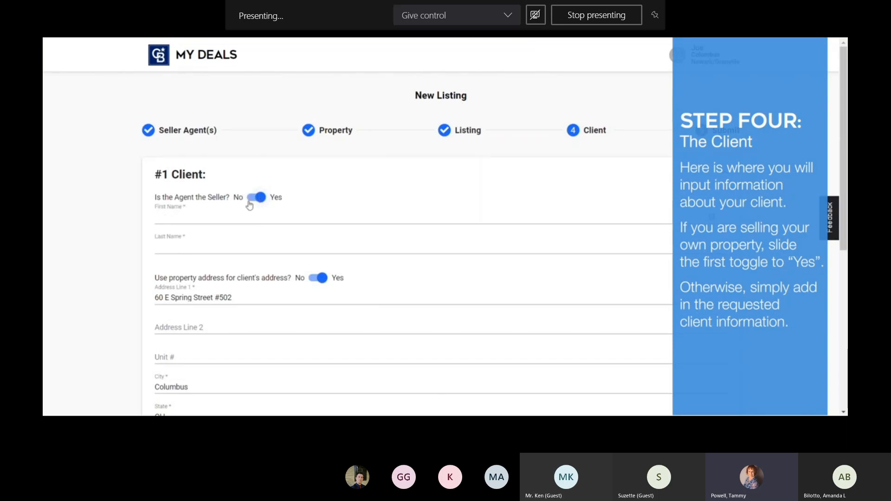
pyautogui.click(202, 216)
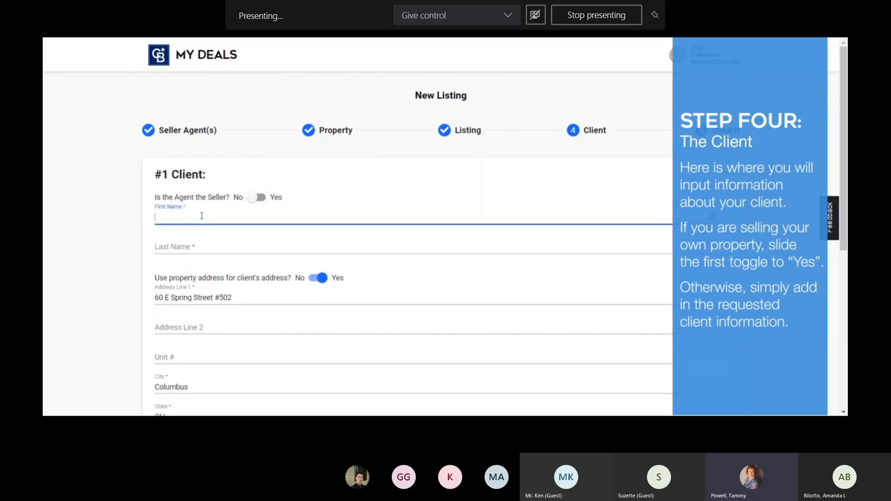
pyautogui.press('Tab')
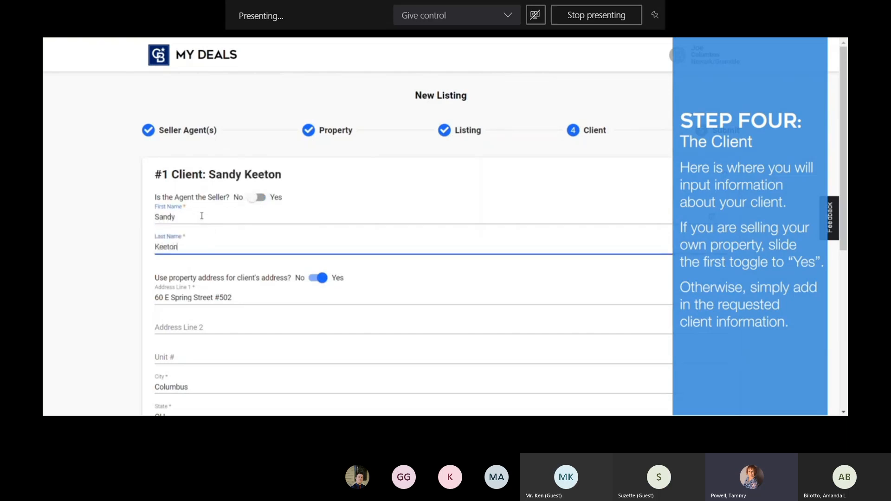
pyautogui.moveTo(847, 116); pyautogui.dragTo(845, 217)
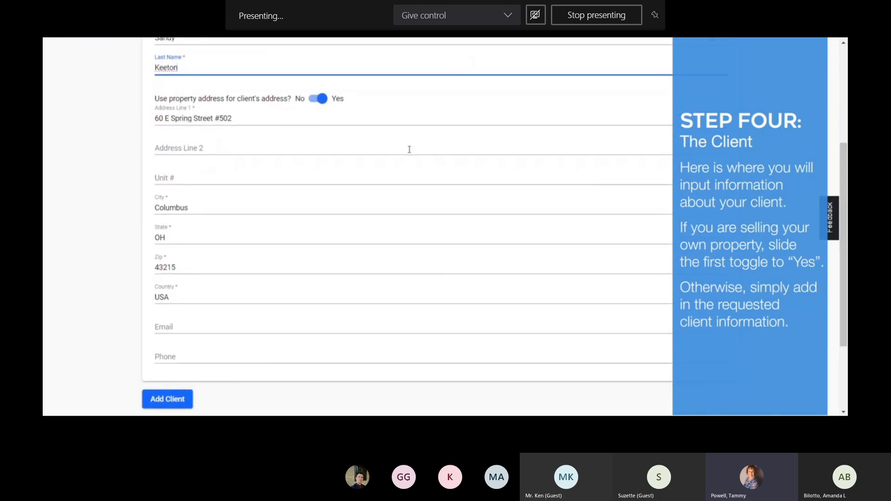
# Step: Keep the property address as the client's address and enter the client's email
pyautogui.click(313, 104)
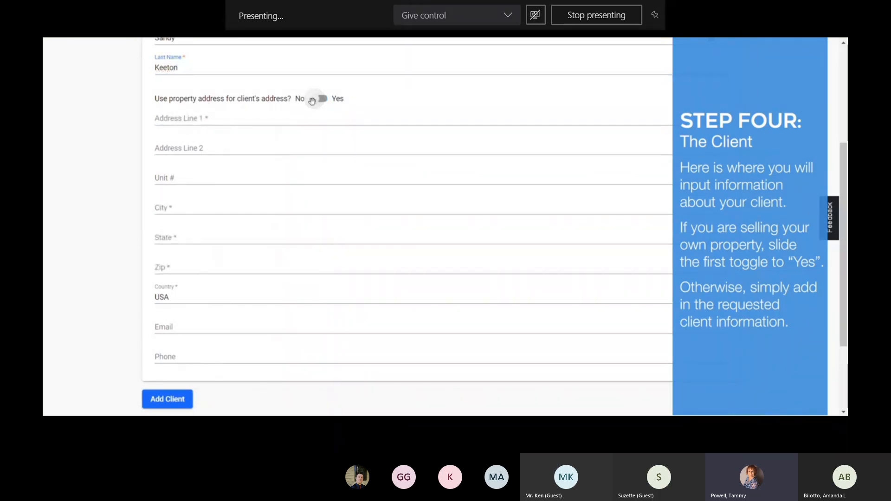
pyautogui.click(314, 100)
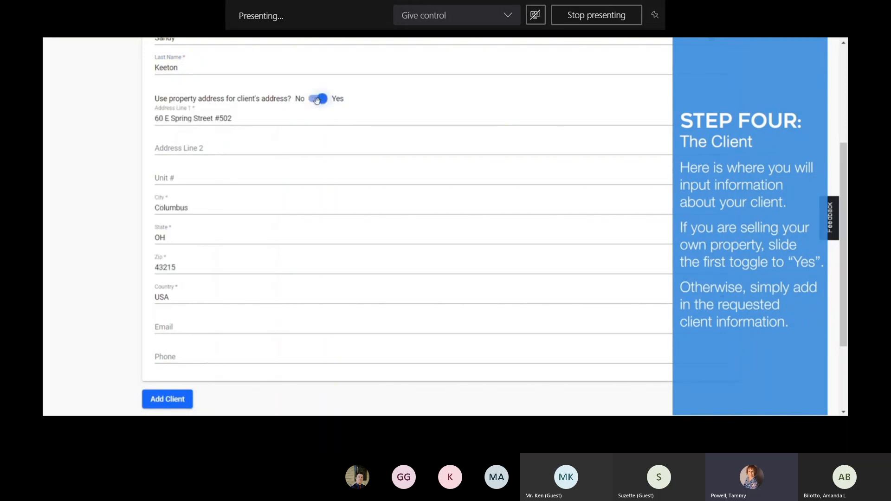
pyautogui.click(174, 327)
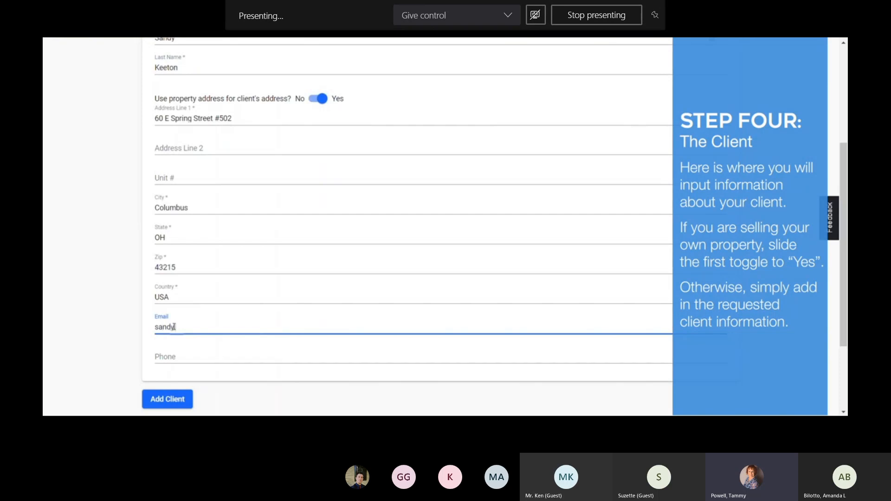
# Step: Enter the client's phone number and continue to the Nearly Done submit page
pyautogui.click(186, 355)
pyautogui.write('555')
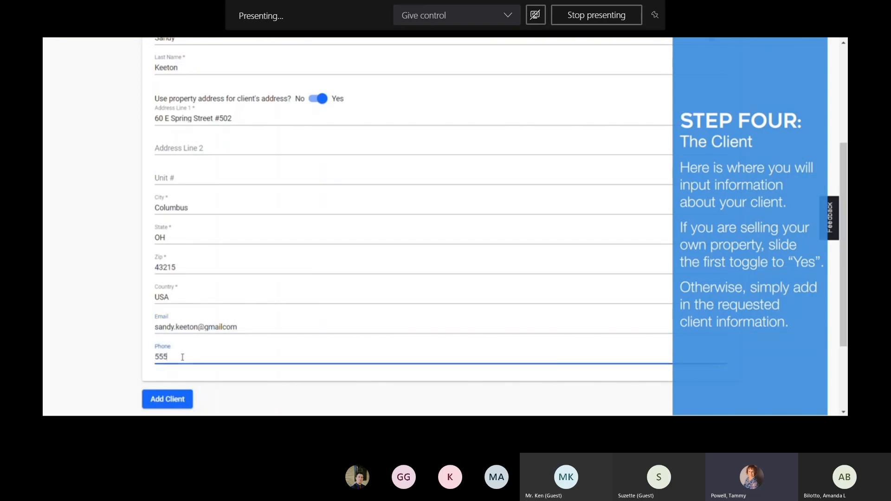
pyautogui.write('5555555')
pyautogui.moveTo(846, 167); pyautogui.dragTo(846, 227)
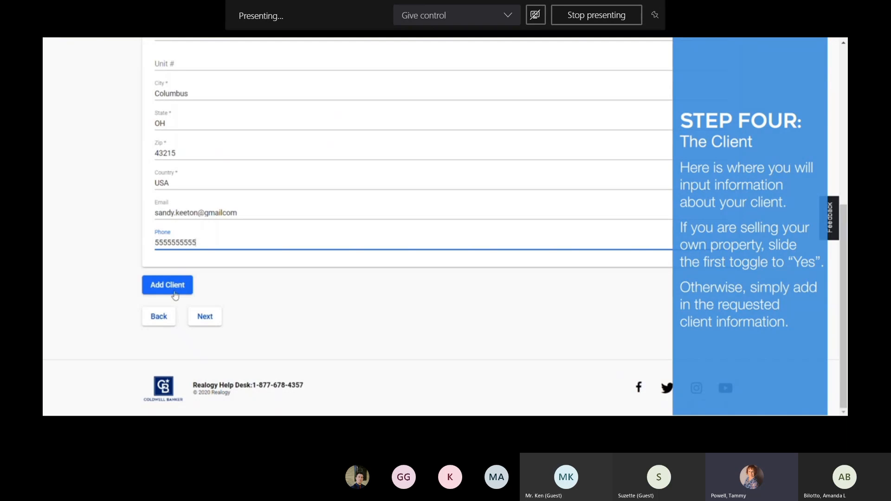
pyautogui.click(215, 319)
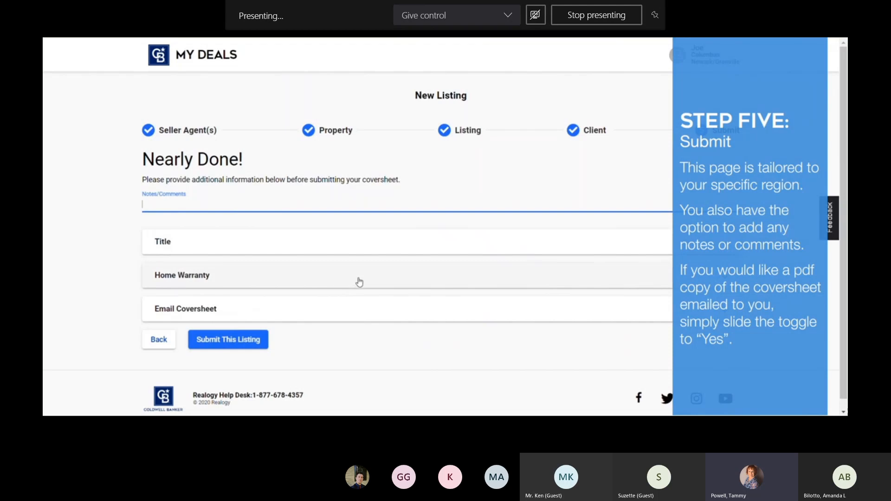
# Step: Turn on Email Coversheet PDF to Agent and submit the listing
pyautogui.click(472, 193)
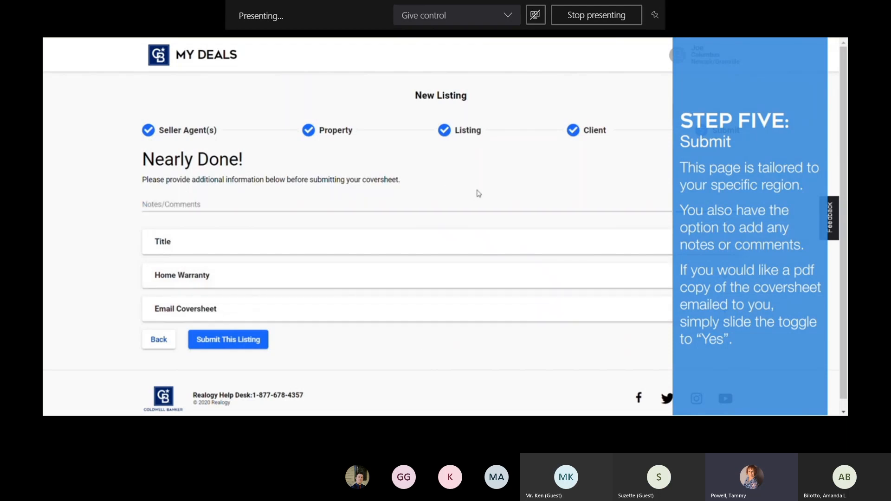
pyautogui.click(386, 201)
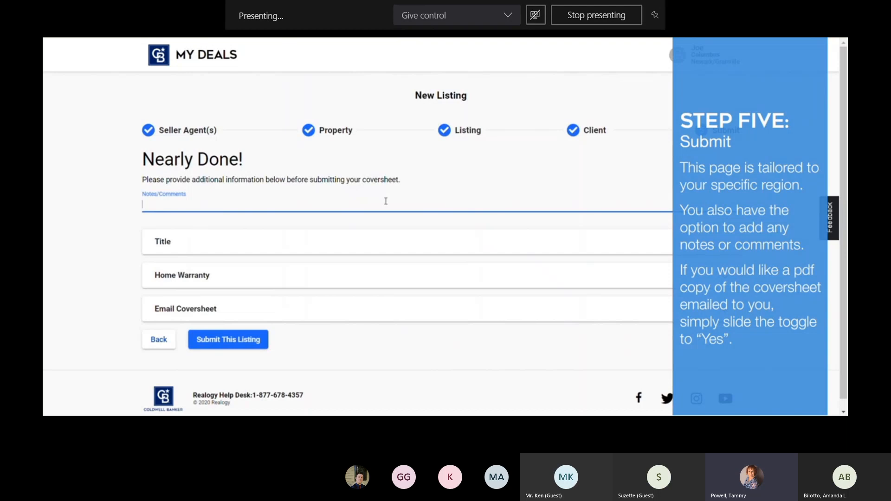
pyautogui.click(287, 310)
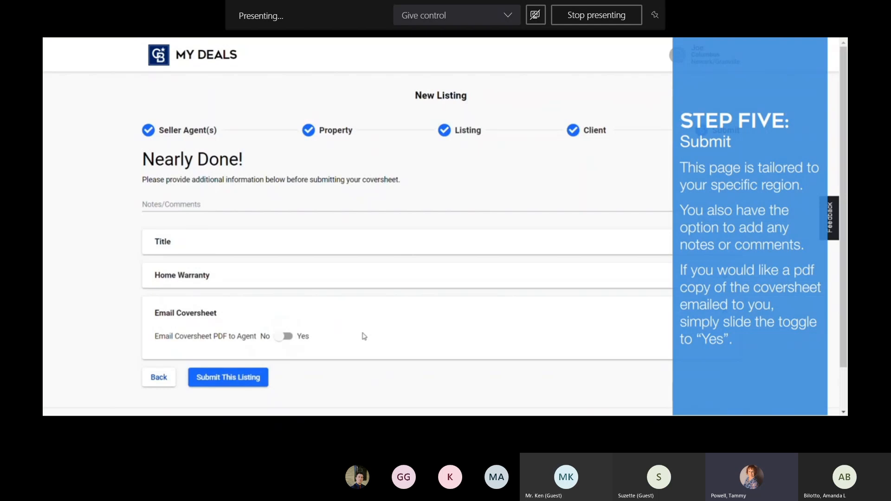
pyautogui.click(284, 336)
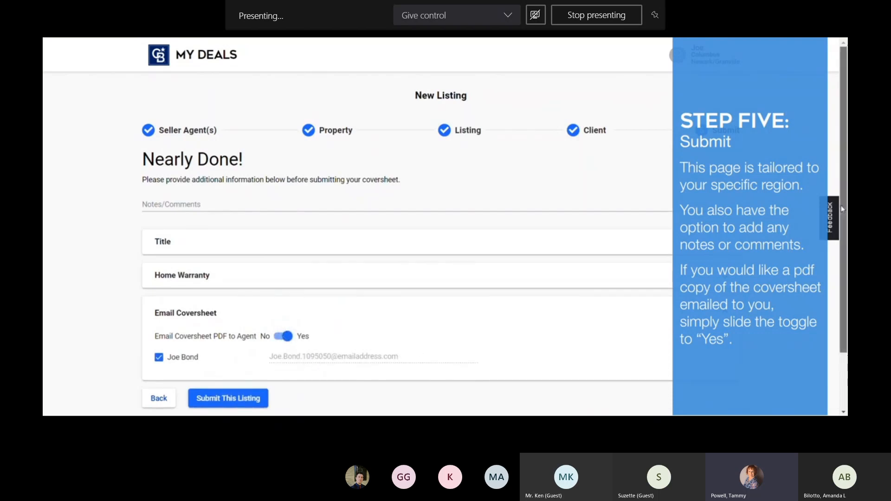
pyautogui.scroll(-2, 845, 277)
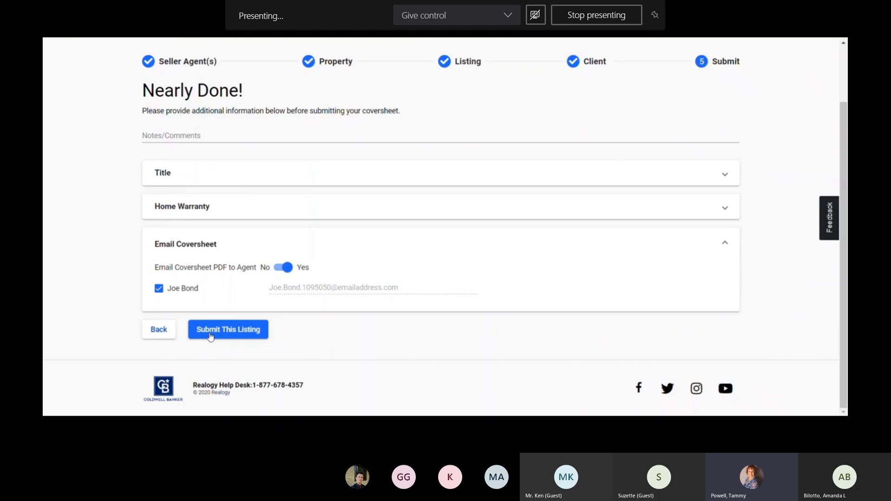
pyautogui.click(210, 331)
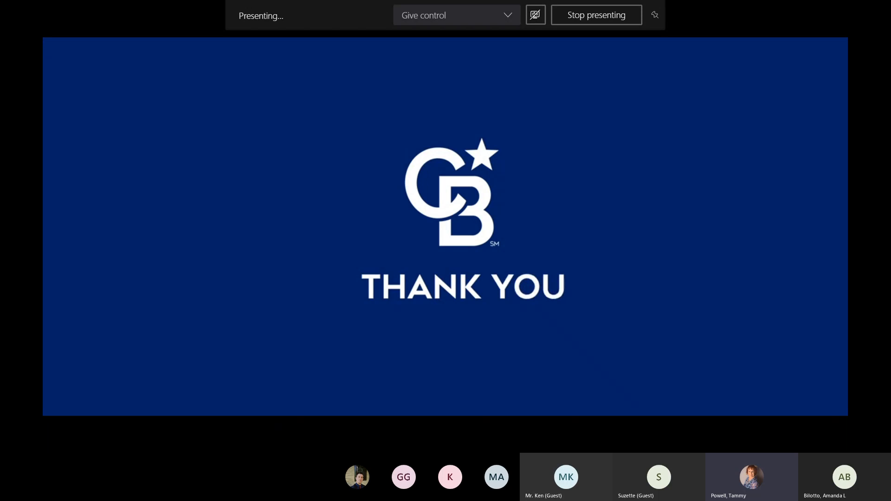
# Step: Pause the video, exit full screen, and show the Business Building Workshop Teams details
pyautogui.moveTo(215, 188)
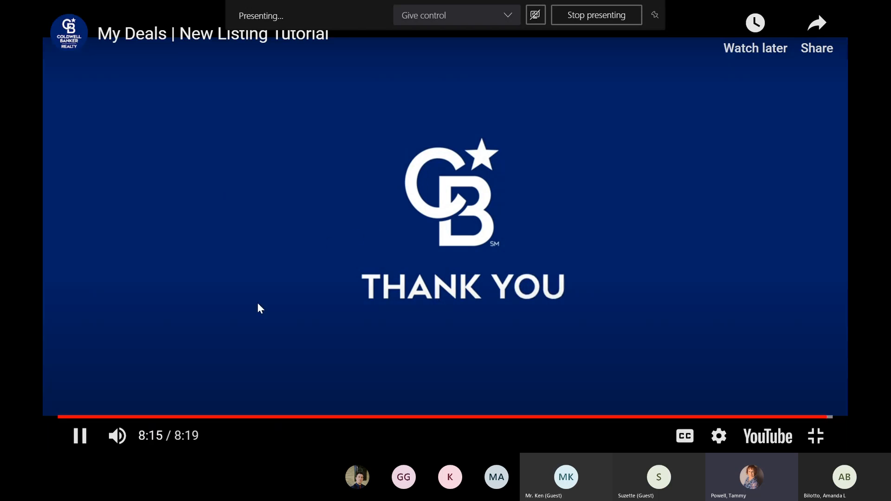
pyautogui.click(80, 438)
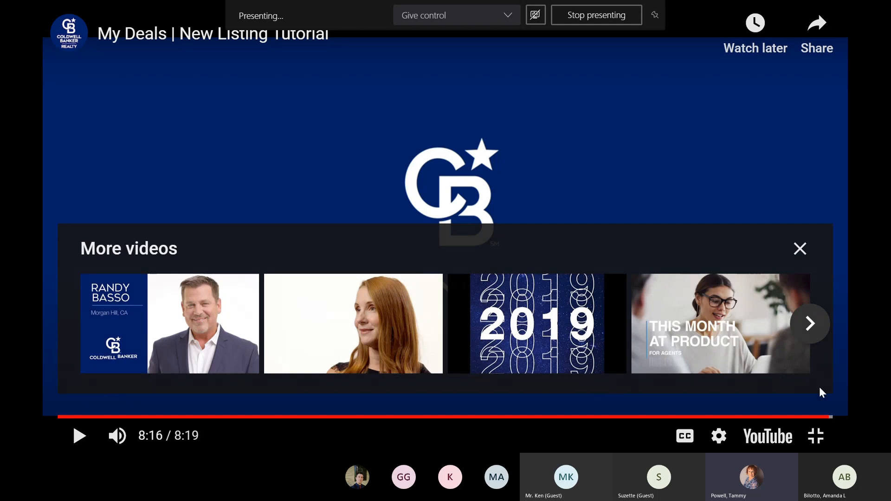
pyautogui.click(816, 436)
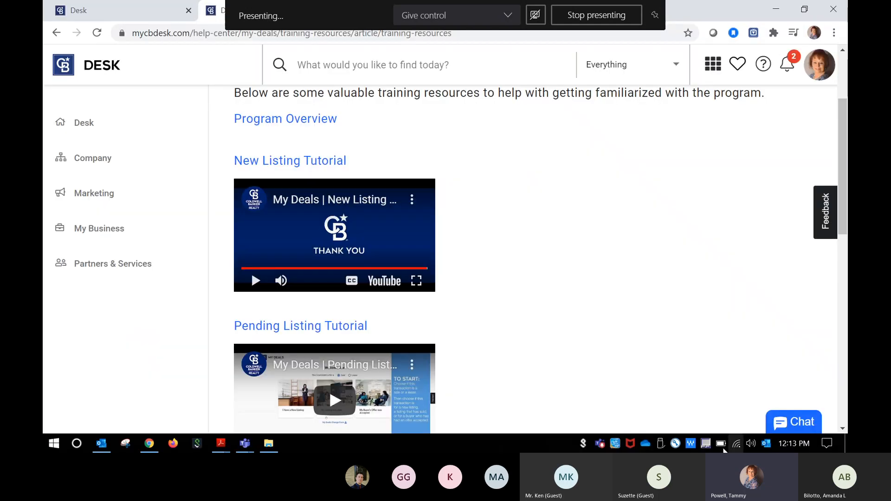
pyautogui.click(599, 444)
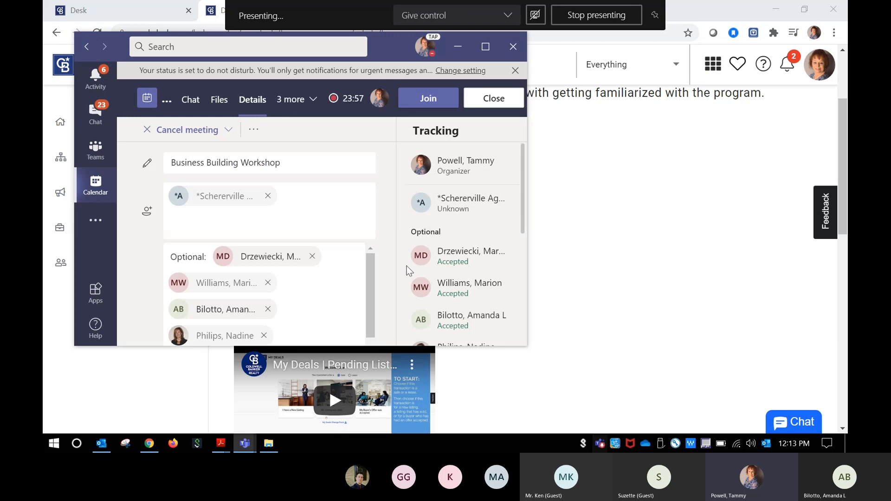
# Step: Return to the Business Building Workshop meeting and bring up the My Deals overview PDF at the New Listing slide
pyautogui.click(322, 24)
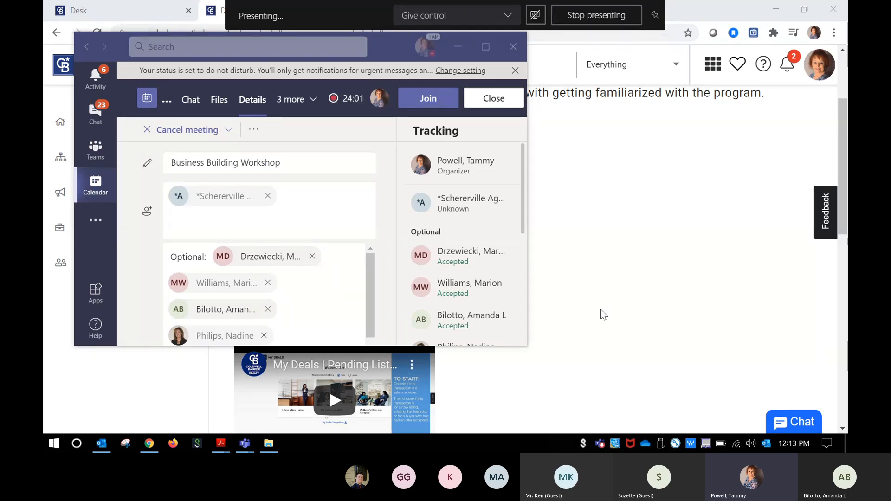
pyautogui.click(600, 445)
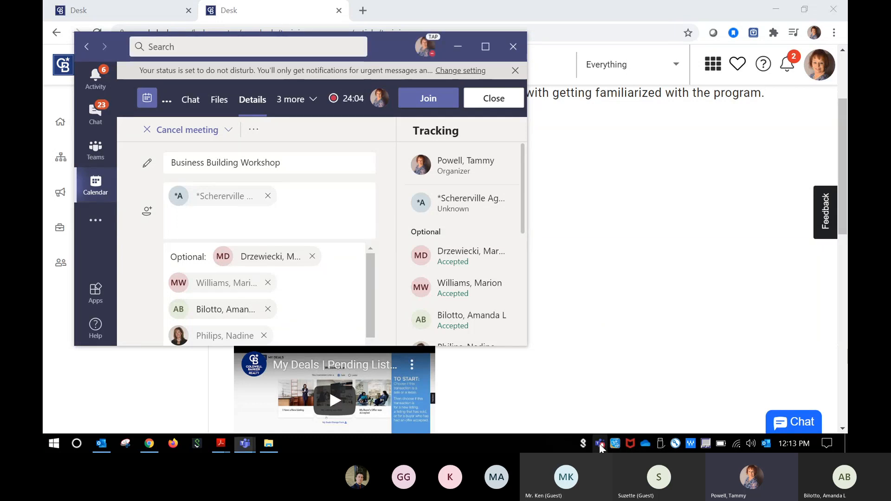
pyautogui.moveTo(249, 444)
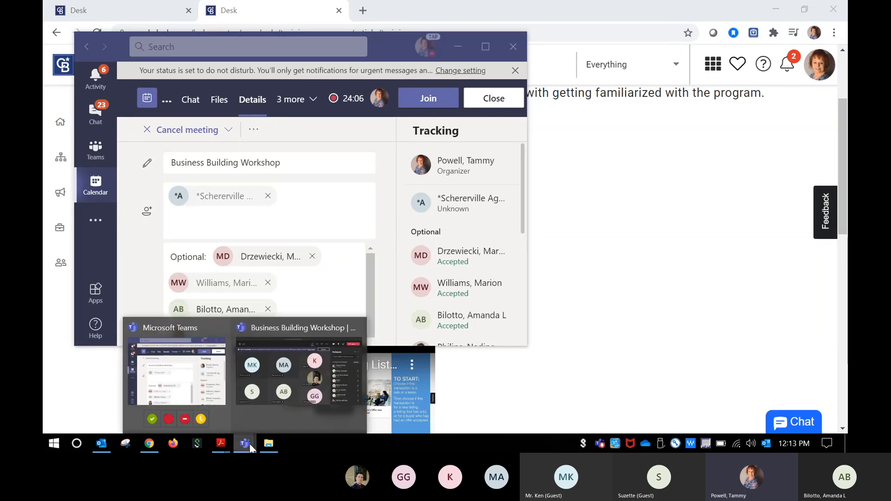
pyautogui.click(277, 377)
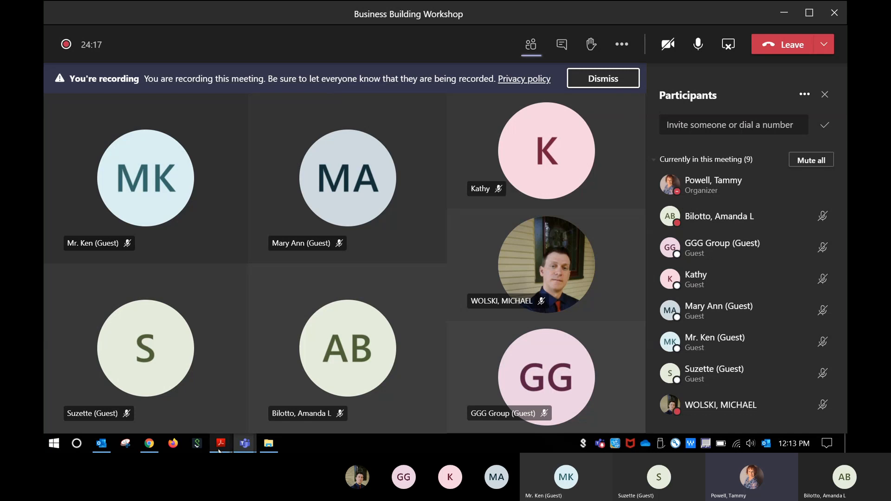
pyautogui.moveTo(219, 449)
pyautogui.click(269, 409)
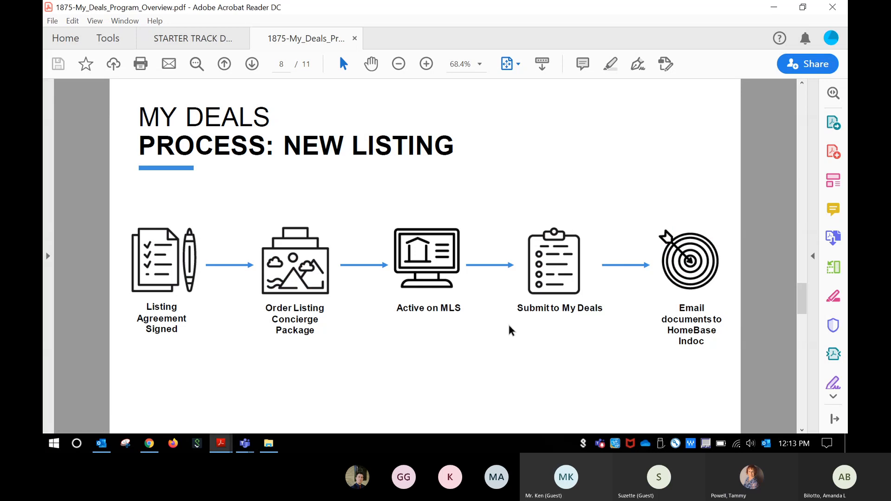
# Step: Return to the Business Building Workshop meeting and review its chat in the side pane
pyautogui.click(246, 446)
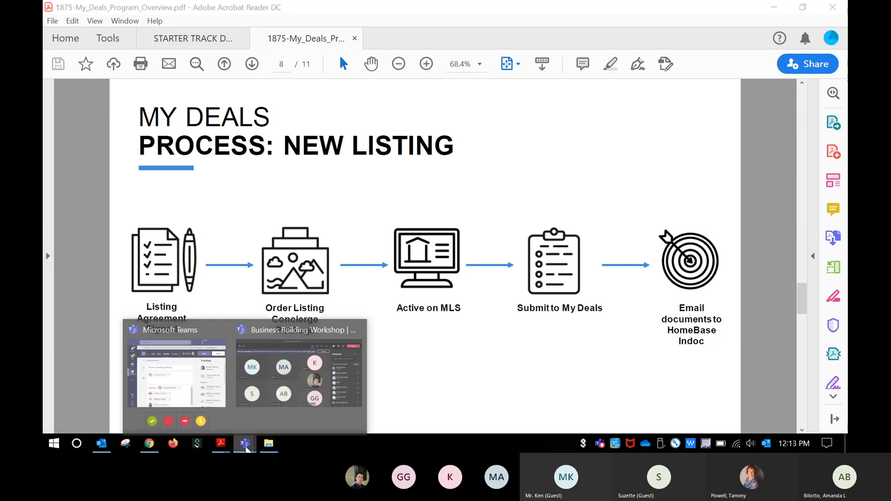
pyautogui.click(295, 388)
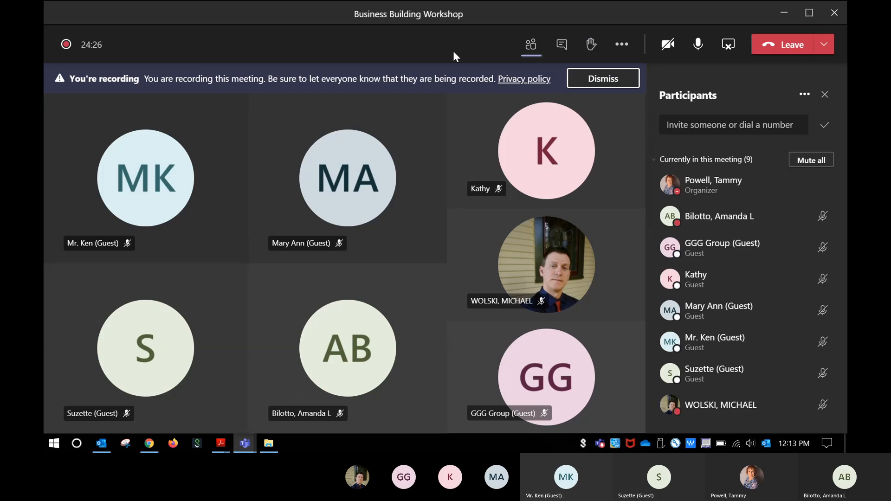
pyautogui.click(564, 45)
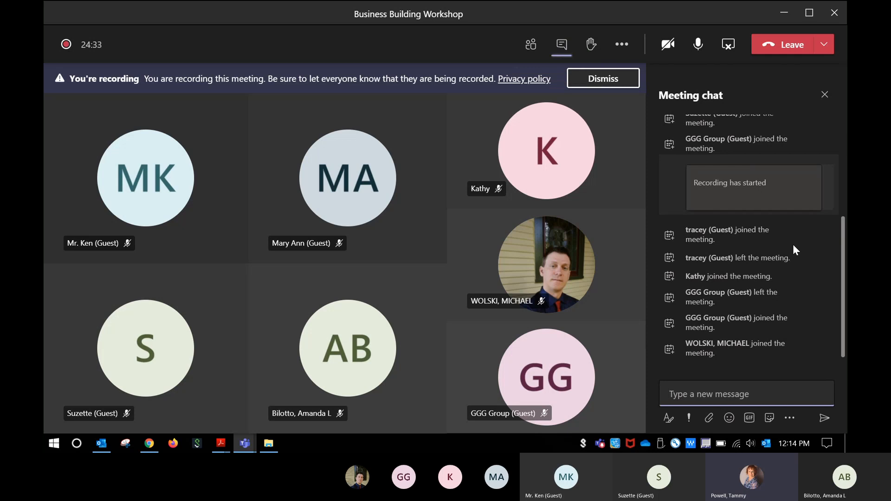
pyautogui.scroll(2, 793, 246)
pyautogui.scroll(-2, 793, 246)
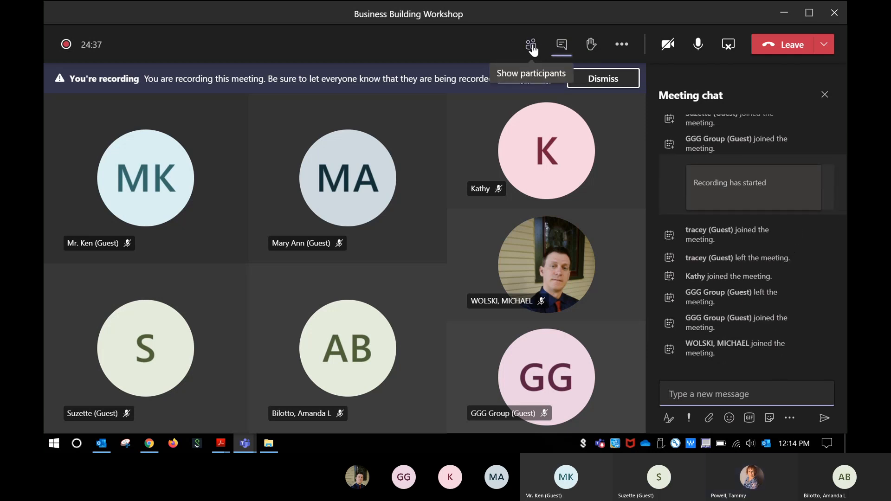
# Step: Go back to the My Deals overview PDF and advance to page 9, Listing Sold
pyautogui.click(221, 442)
pyautogui.click(292, 406)
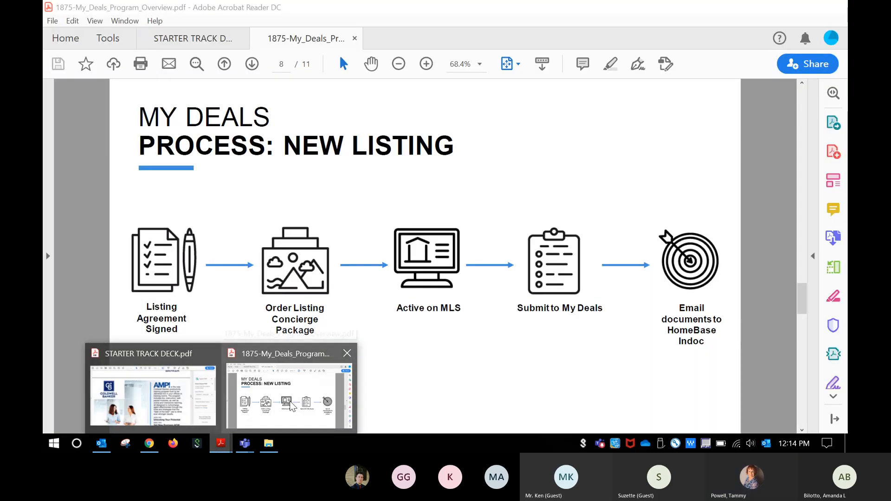
pyautogui.scroll(-2, 474, 300)
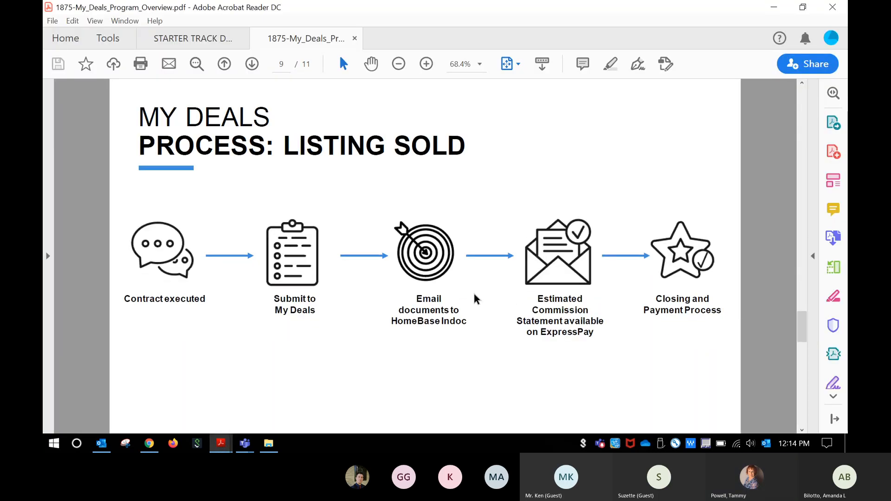
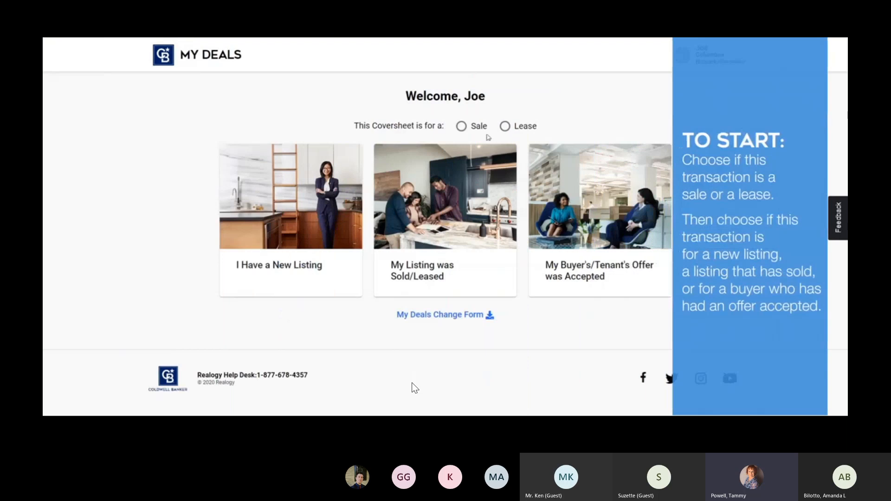
# Step: Mark the coversheet as a Sale and start a 'My Listing was Sold' coversheet
pyautogui.click(461, 127)
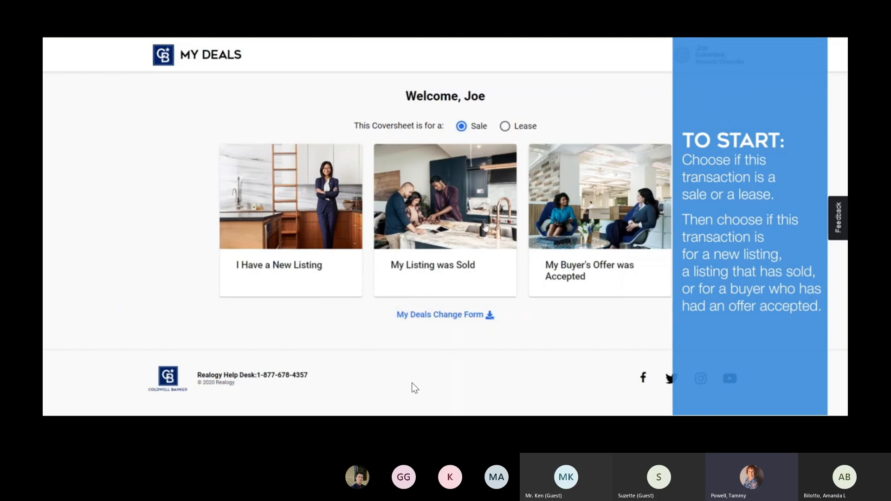
pyautogui.click(509, 247)
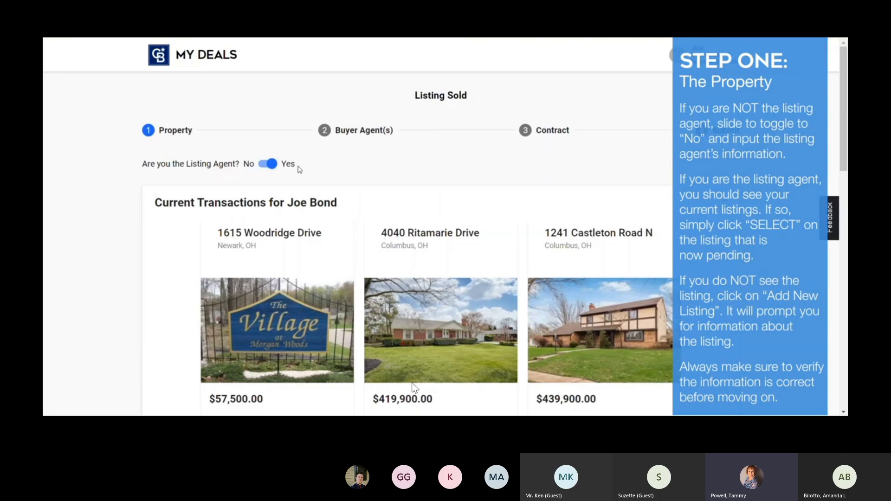
pyautogui.click(262, 164)
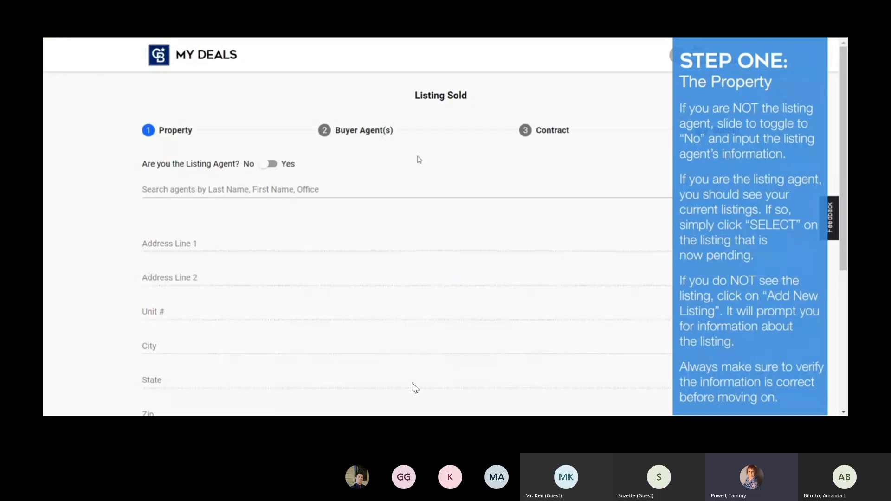
pyautogui.scroll(-3, 415, 388)
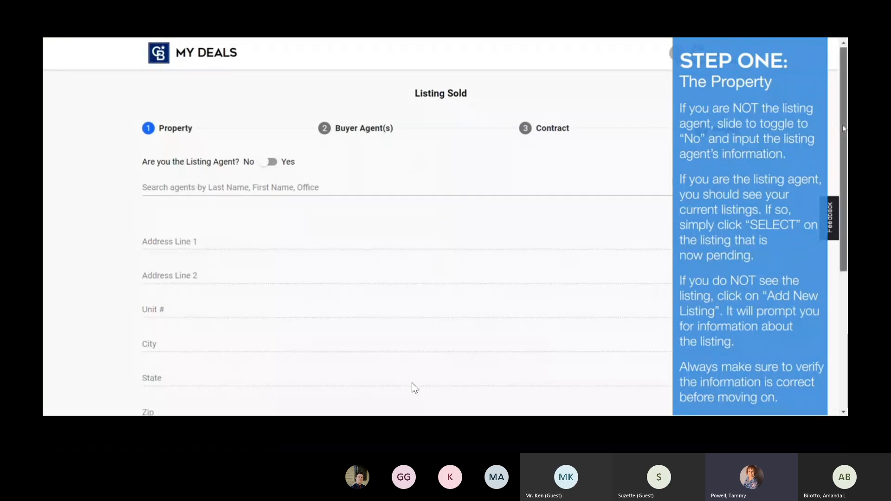
pyautogui.scroll(3, 415, 388)
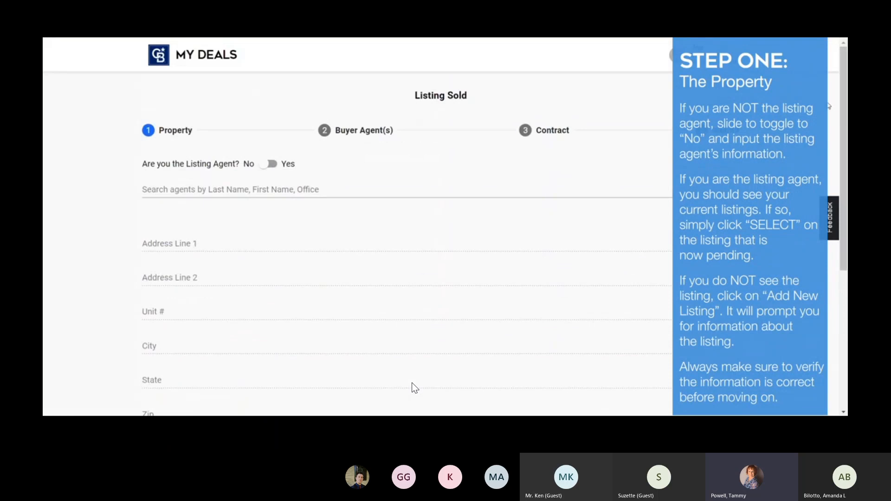
pyautogui.click(273, 166)
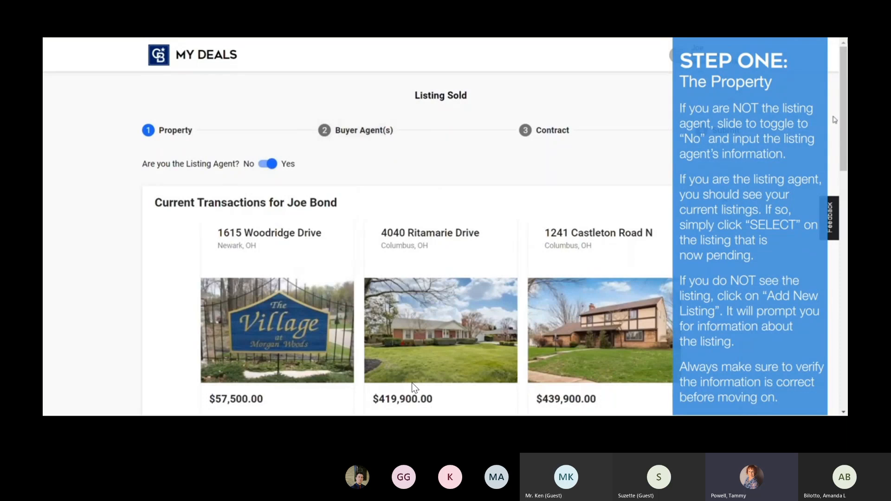
pyautogui.moveTo(843, 123); pyautogui.dragTo(845, 171)
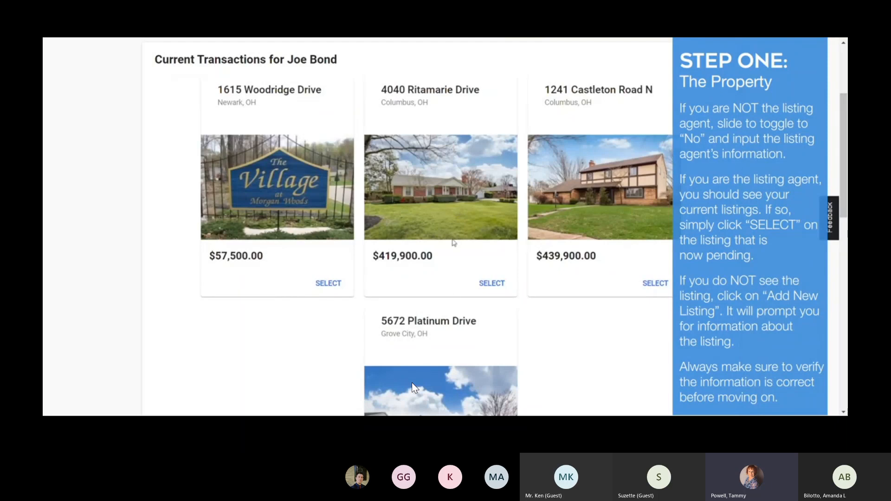
pyautogui.scroll(-5, 414, 388)
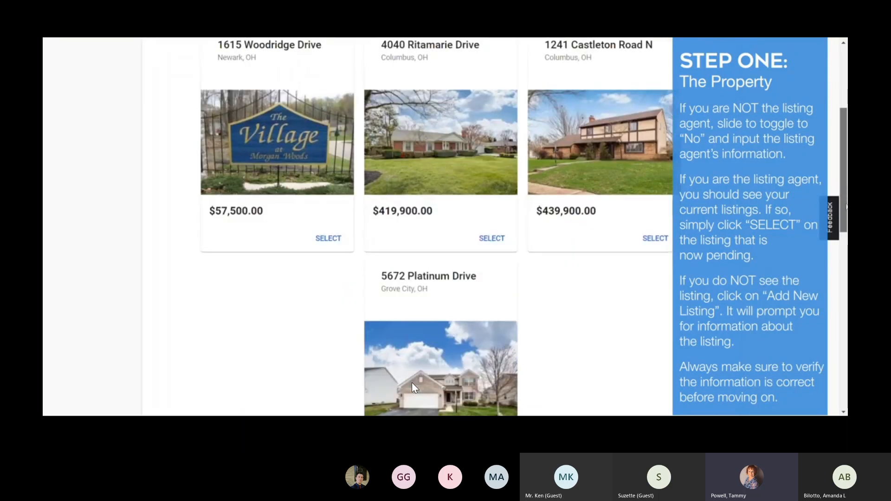
pyautogui.scroll(-2, 414, 388)
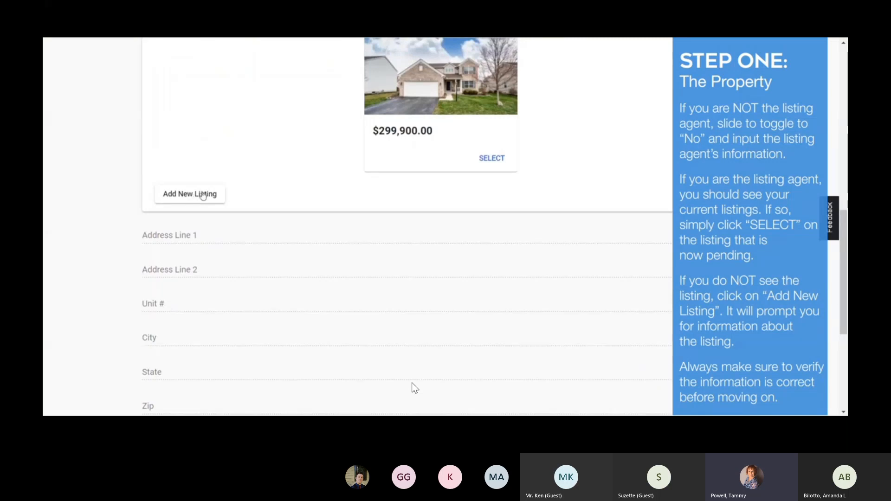
pyautogui.moveTo(844, 246); pyautogui.dragTo(844, 270)
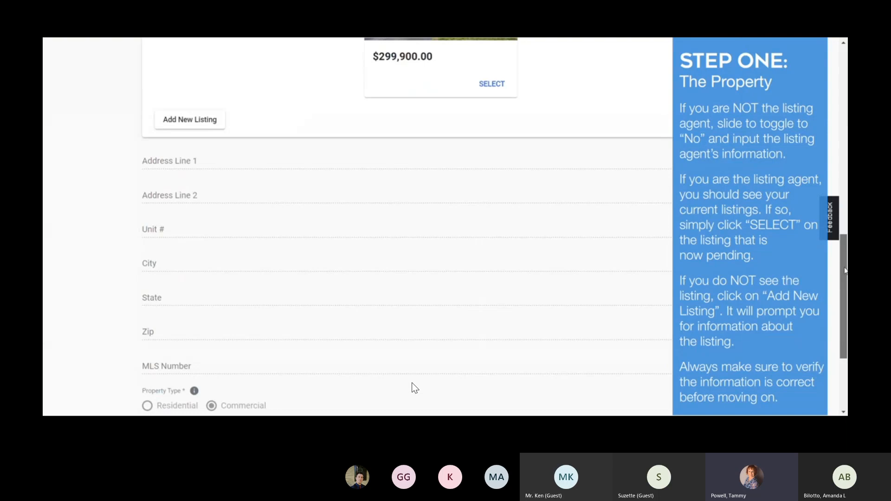
pyautogui.scroll(8, 414, 388)
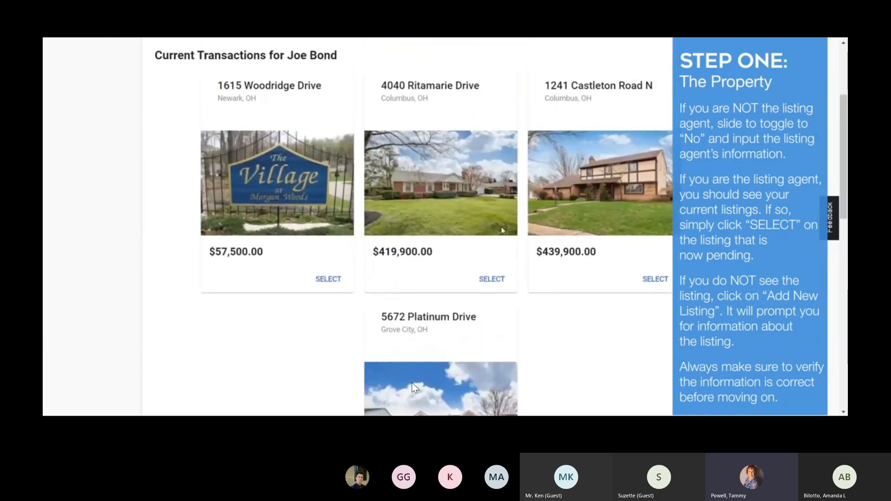
pyautogui.click(490, 283)
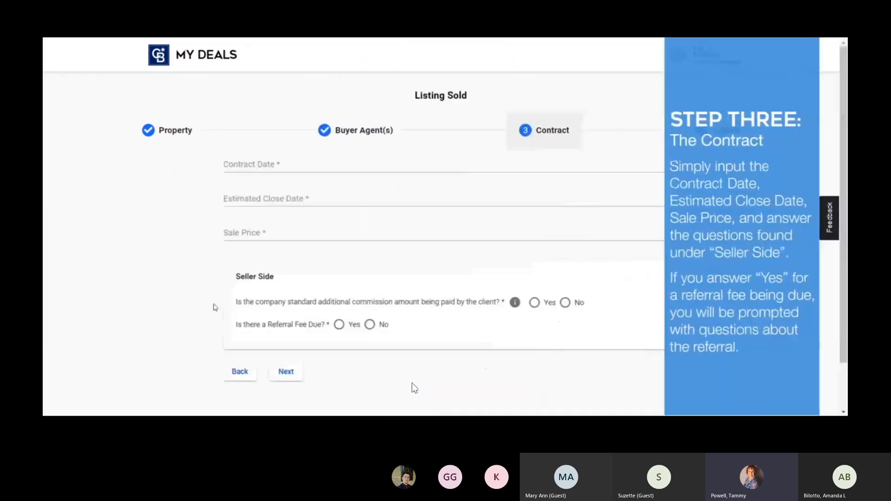
# Step: Set the contract date to 4/30/2020 and the estimated close date to 5/6/2020
pyautogui.click(228, 165)
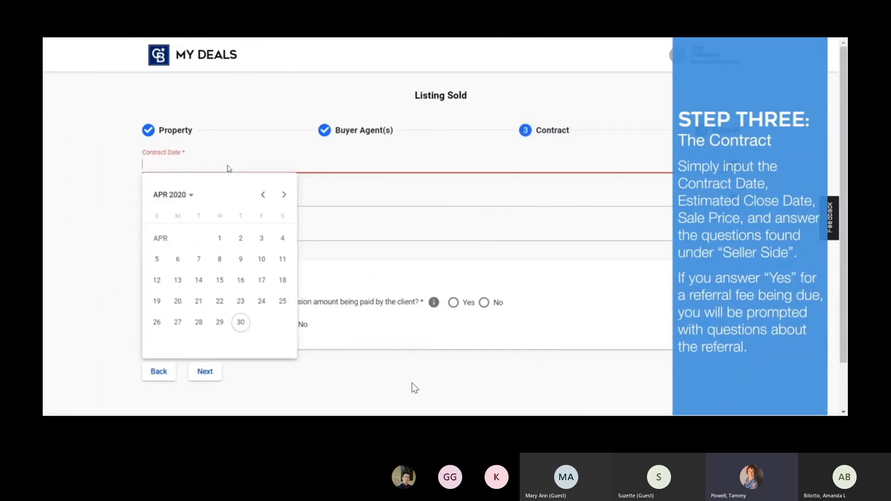
pyautogui.click(240, 323)
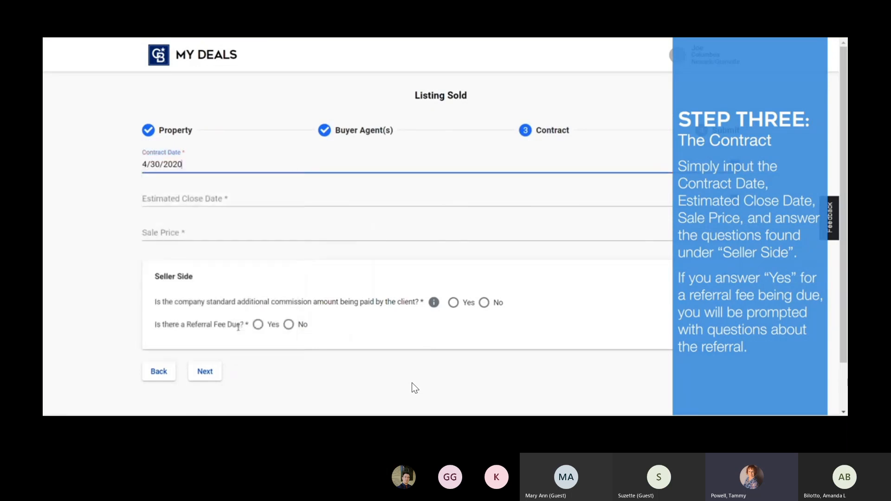
pyautogui.click(208, 201)
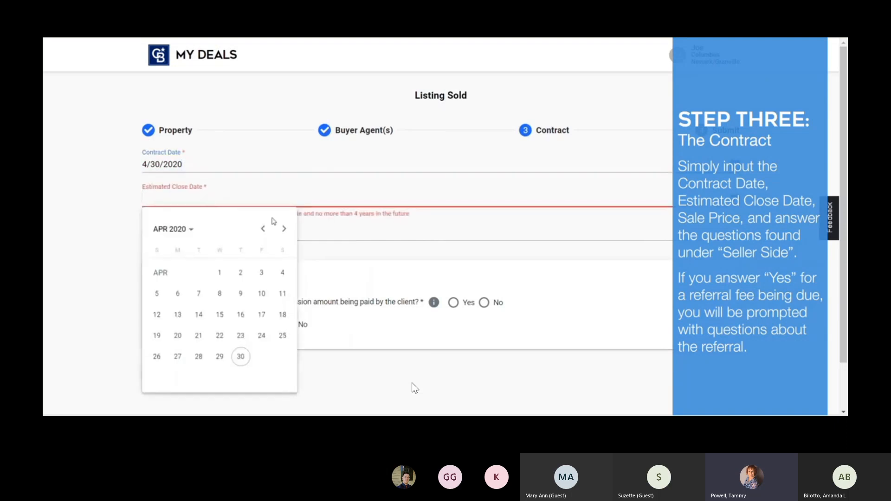
pyautogui.click(284, 229)
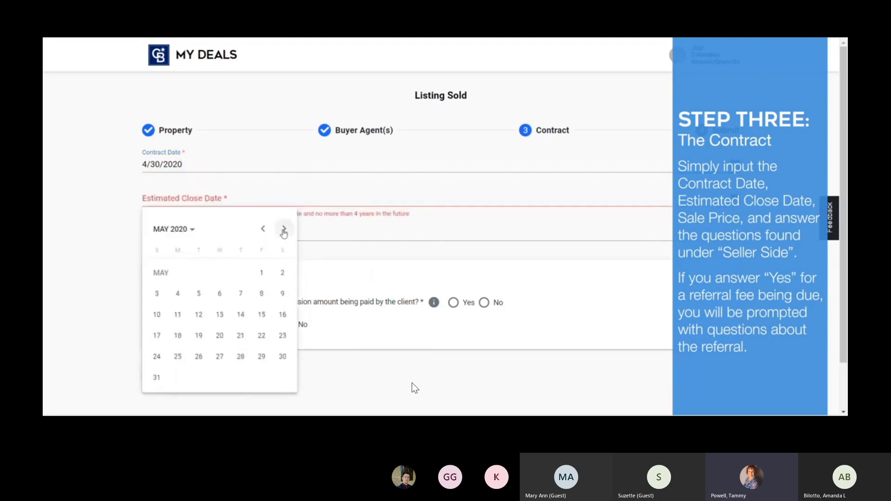
pyautogui.click(220, 293)
# Step: Enter a sale price of $370,000.00
pyautogui.click(212, 235)
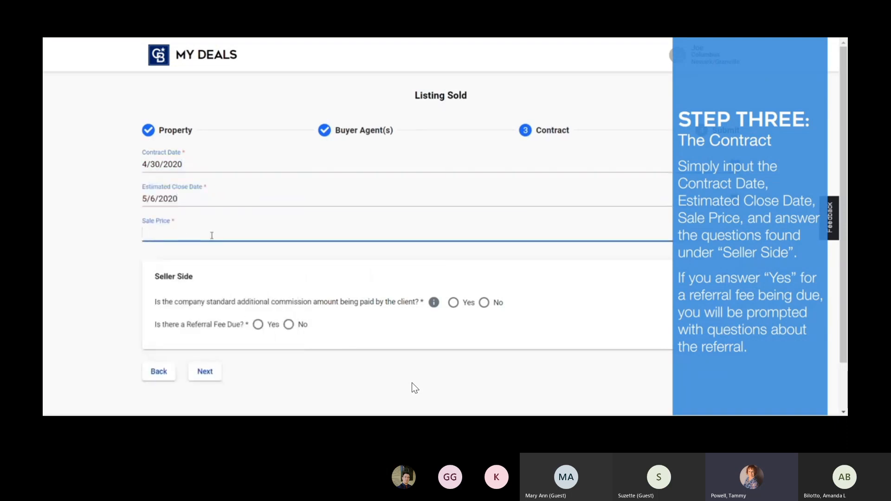
pyautogui.write('370,000')
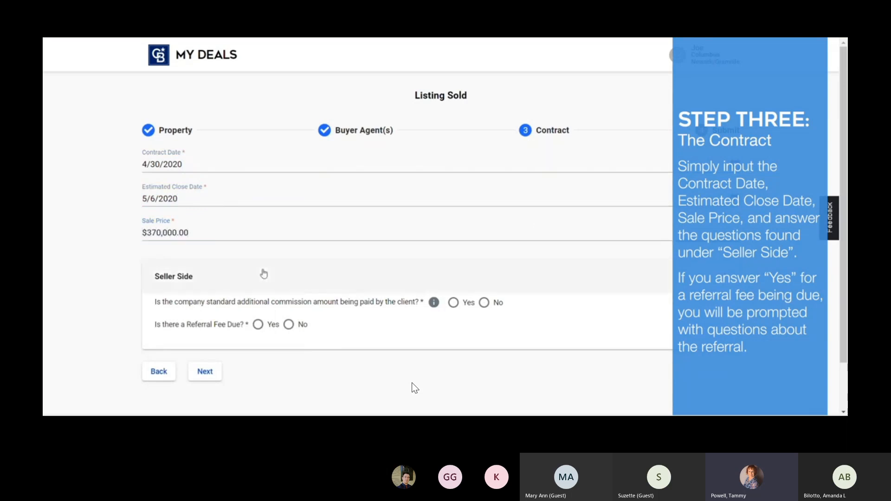
pyautogui.click(263, 273)
pyautogui.scroll(-1, 408, 259)
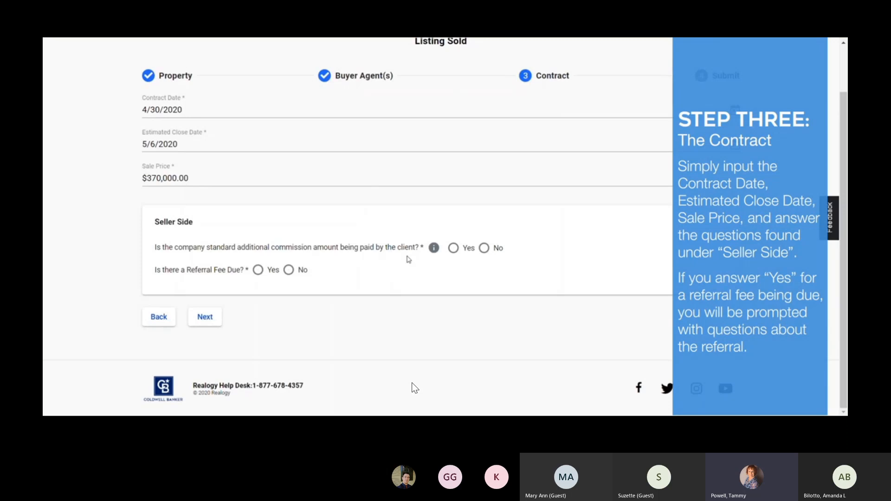
# Step: Answer Yes to additional commission and, after trying the lead options, No to Referral Fee Due
pyautogui.click(453, 248)
pyautogui.moveTo(434, 248)
pyautogui.click(259, 272)
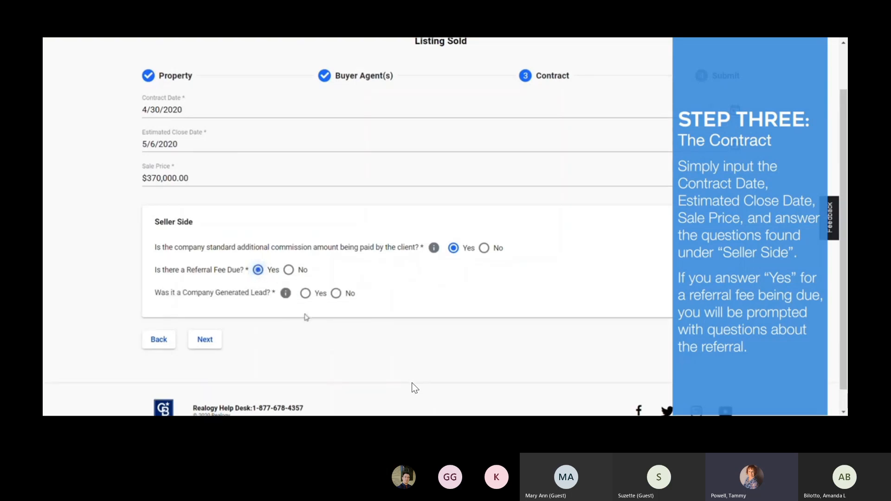
pyautogui.moveTo(287, 298)
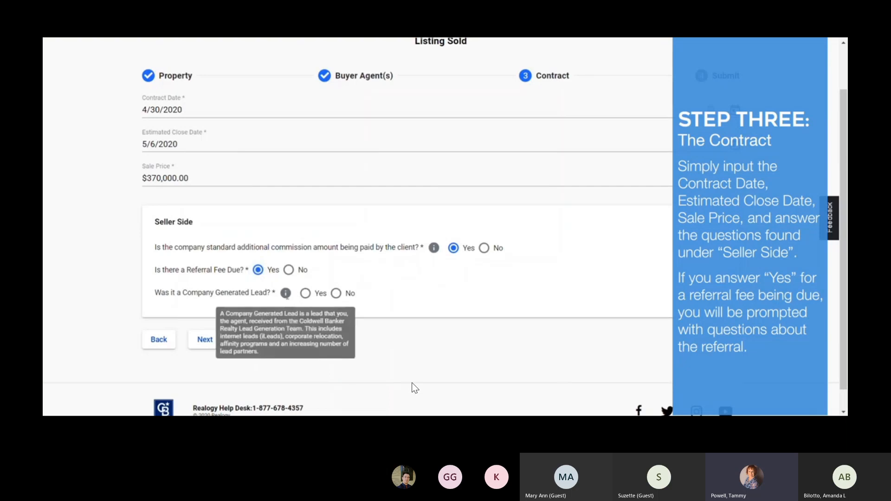
pyautogui.click(305, 294)
pyautogui.scroll(-1, 305, 293)
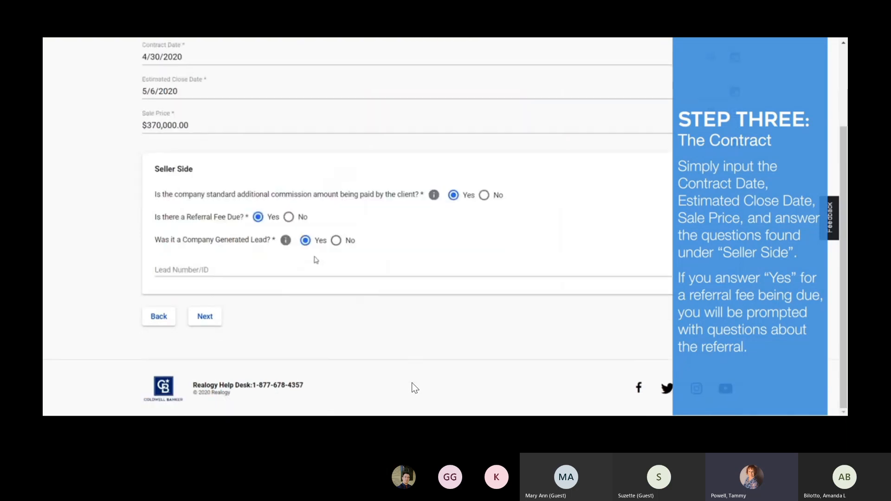
pyautogui.click(336, 241)
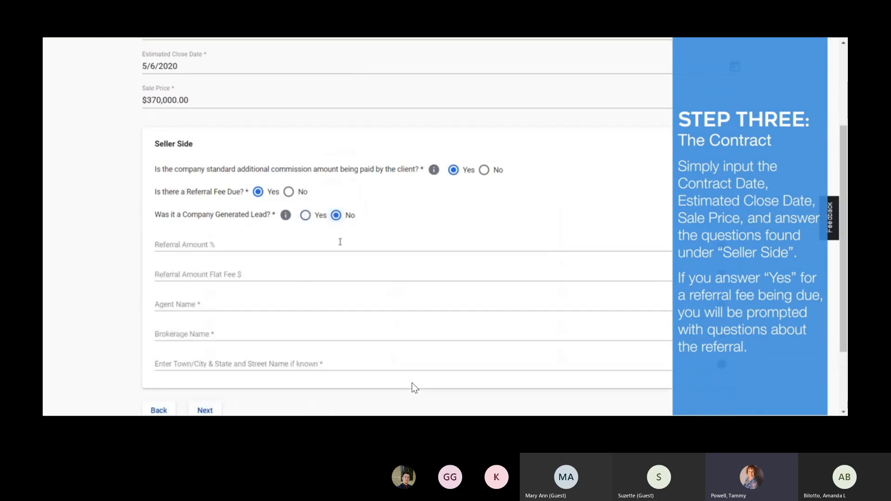
pyautogui.click(288, 192)
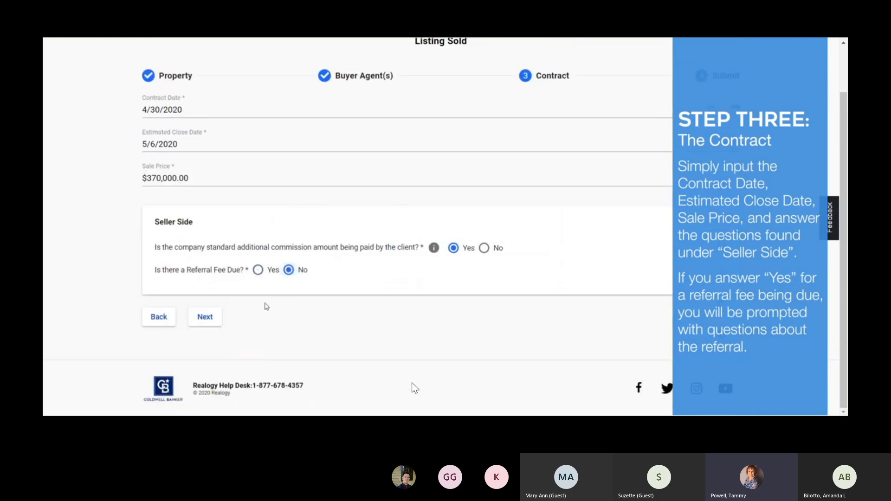
# Step: Advance the coversheet to the Submit step, let the tutorial finish, and exit full screen
pyautogui.click(215, 322)
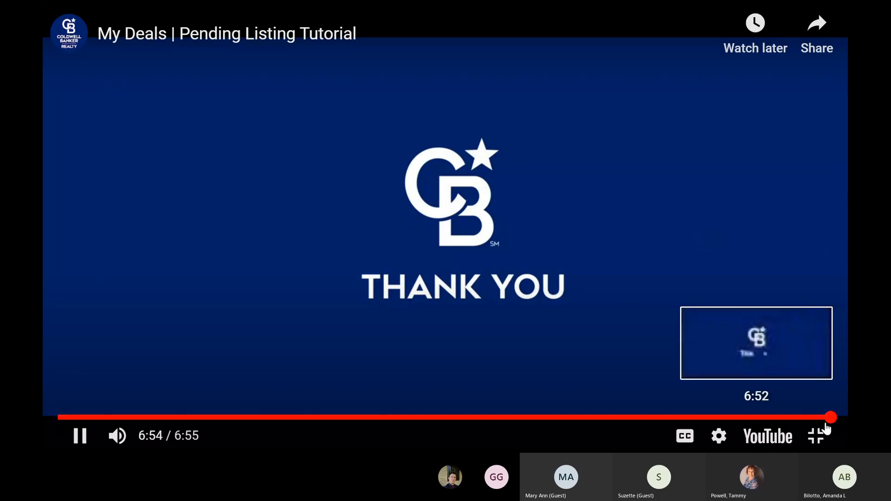
pyautogui.click(816, 436)
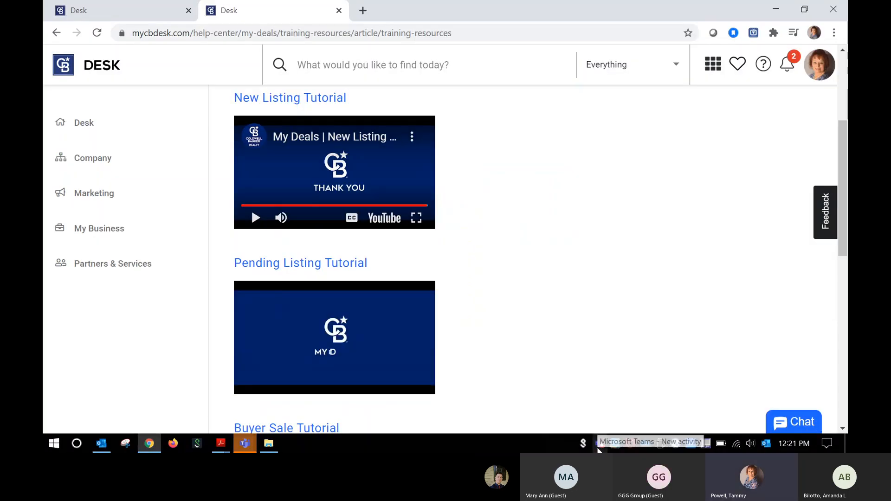
# Step: Check the Business Building Workshop meeting in Teams, then return to the Desk tutorials page
pyautogui.click(598, 445)
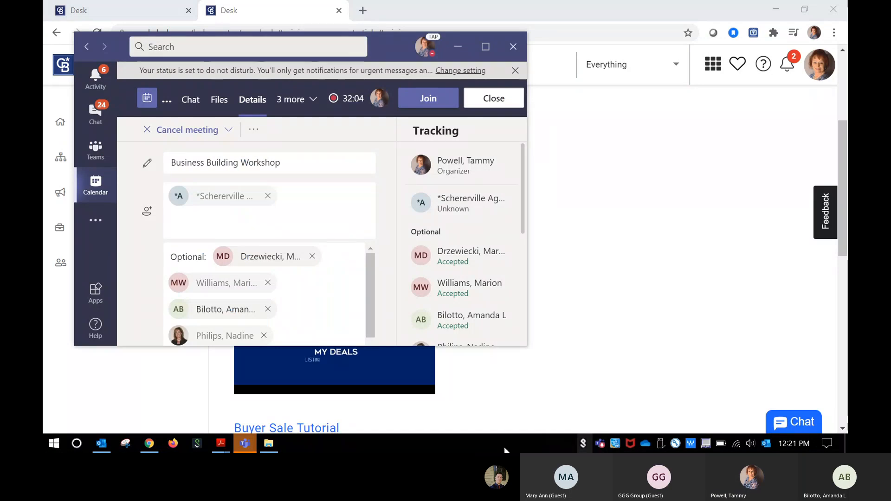
pyautogui.click(244, 445)
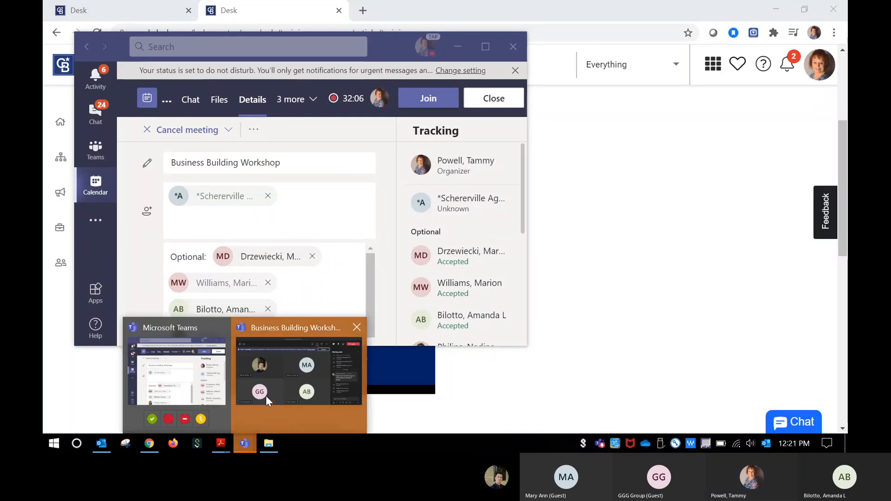
pyautogui.click(277, 383)
pyautogui.moveTo(487, 184)
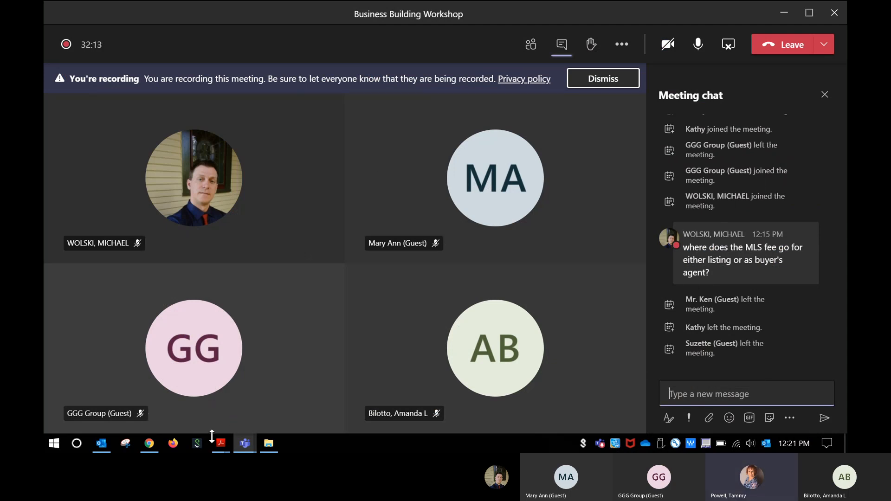
pyautogui.click(151, 444)
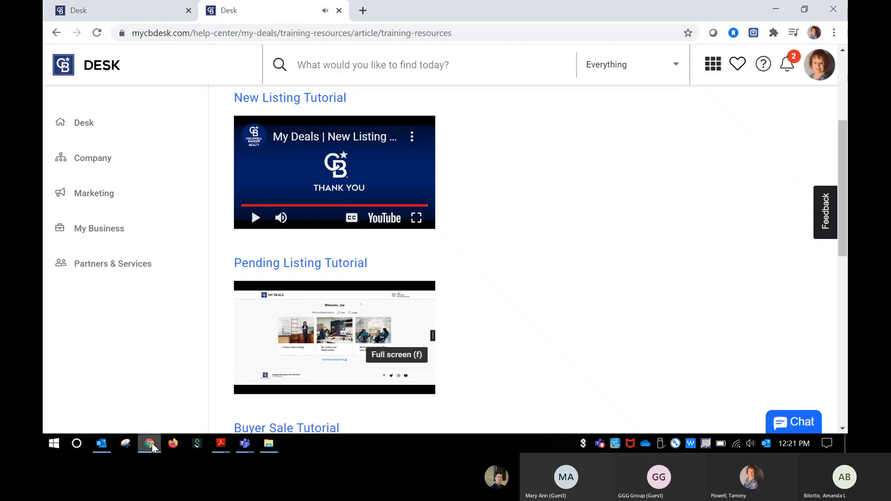
# Step: Start the New Listing tutorial, then play and pause the Pending Listing tutorial
pyautogui.click(256, 218)
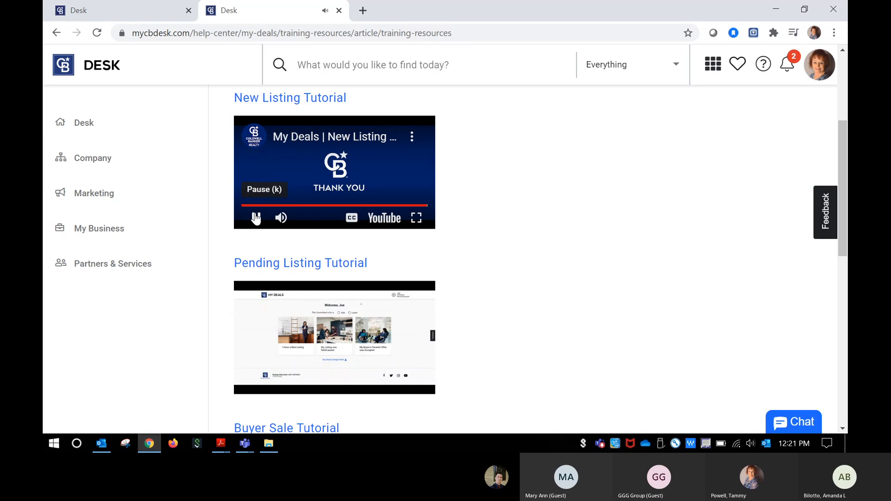
pyautogui.click(298, 325)
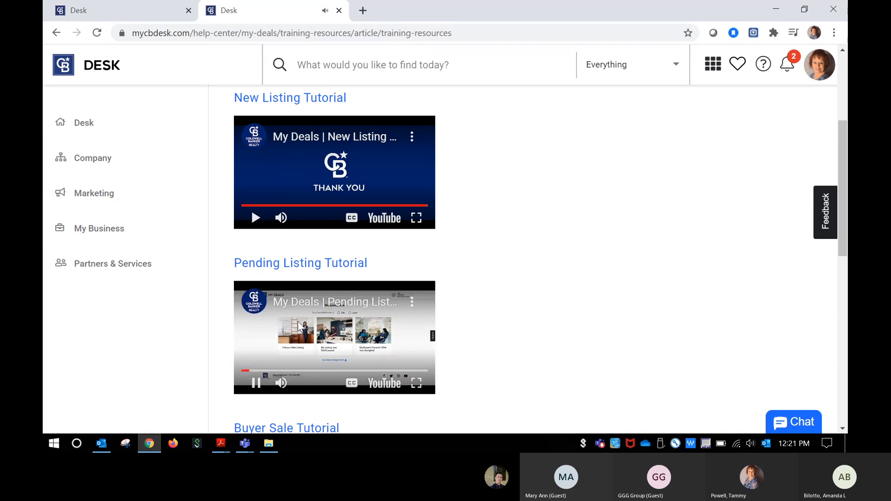
pyautogui.click(255, 383)
pyautogui.moveTo(225, 446)
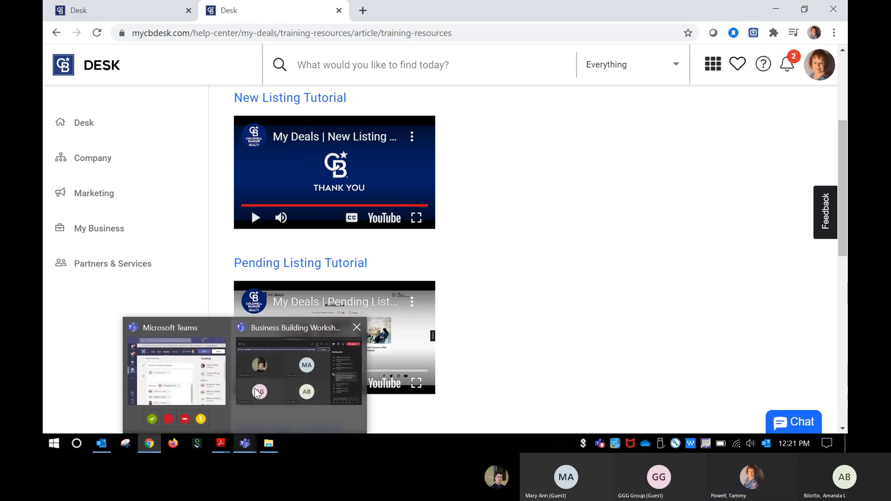
# Step: Glance at the Teams meeting, then show the My Deals overview PDF at page 10, New Sale
pyautogui.click(256, 391)
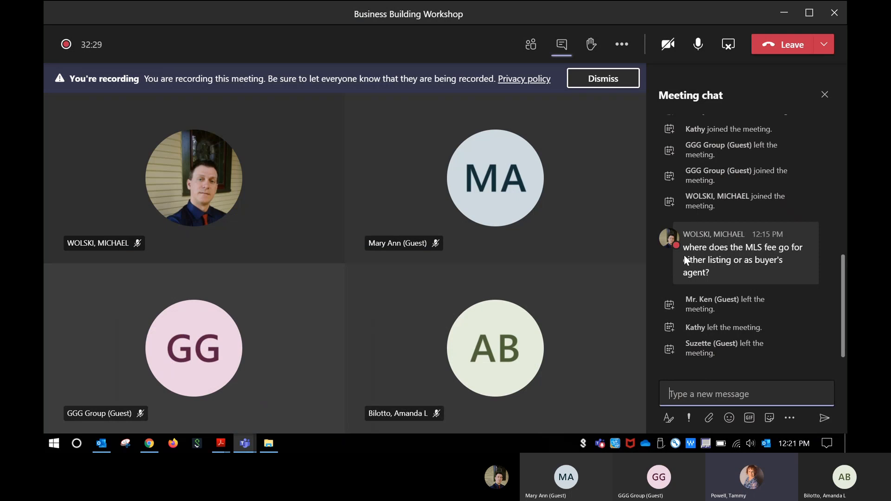
pyautogui.moveTo(688, 253)
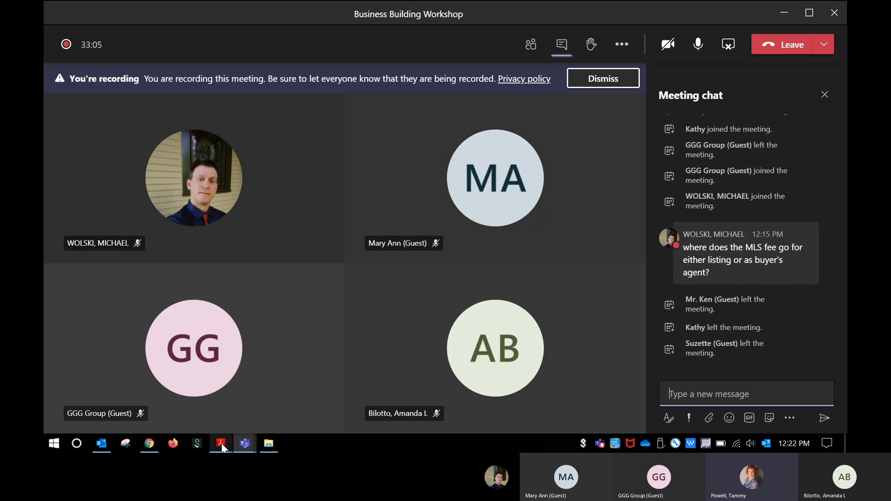
pyautogui.moveTo(222, 448)
pyautogui.click(280, 413)
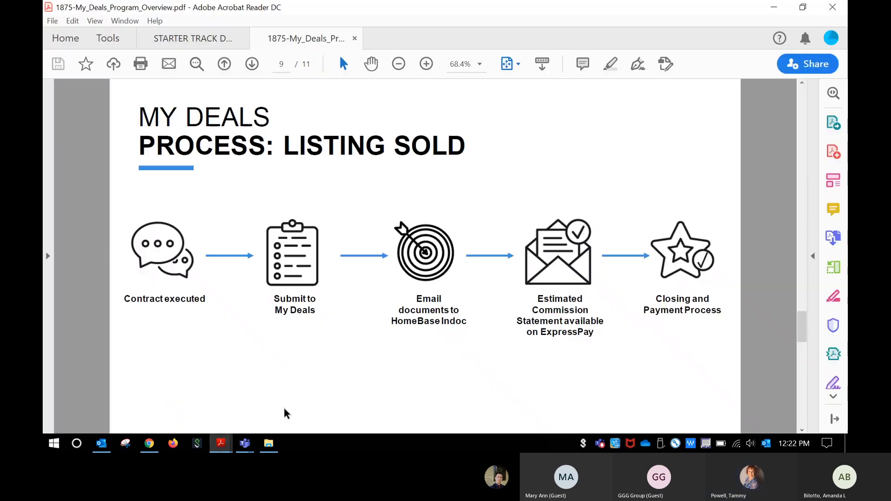
pyautogui.scroll(-3, 422, 288)
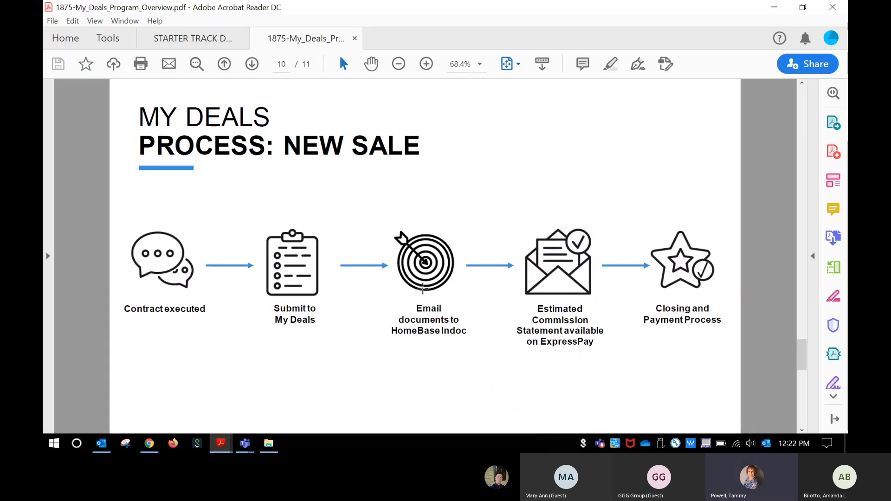
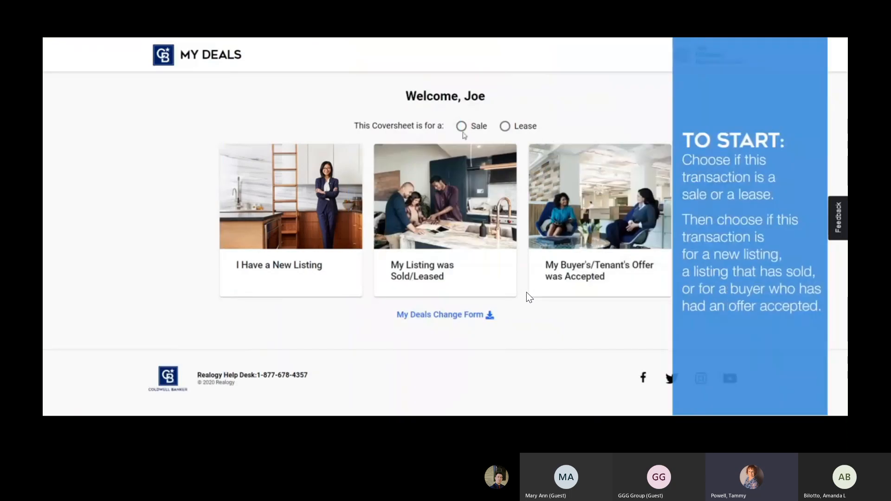
# Step: Choose Sale and pick 'My Buyer's Offer was Accepted' to open the Buyer Sale Property step
pyautogui.click(461, 126)
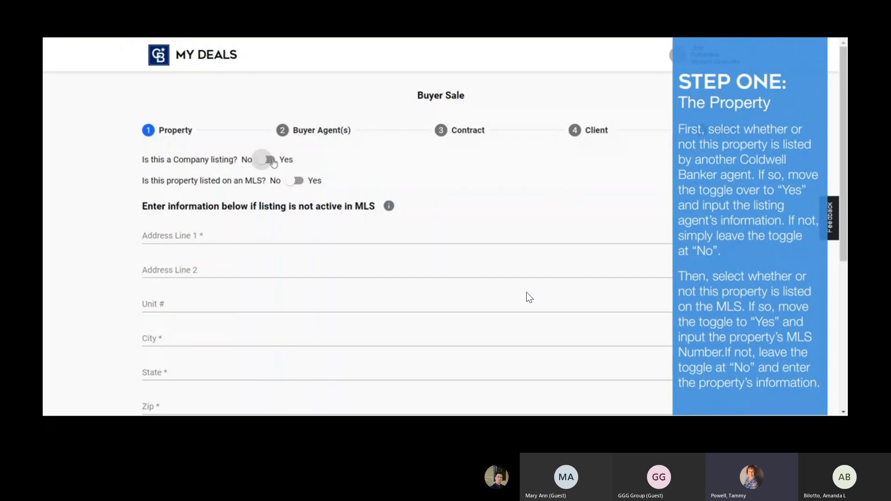
# Step: Leave Company listing off, enter '123 main street' as Address Line 1, and set MLS listed to Yes
pyautogui.click(270, 160)
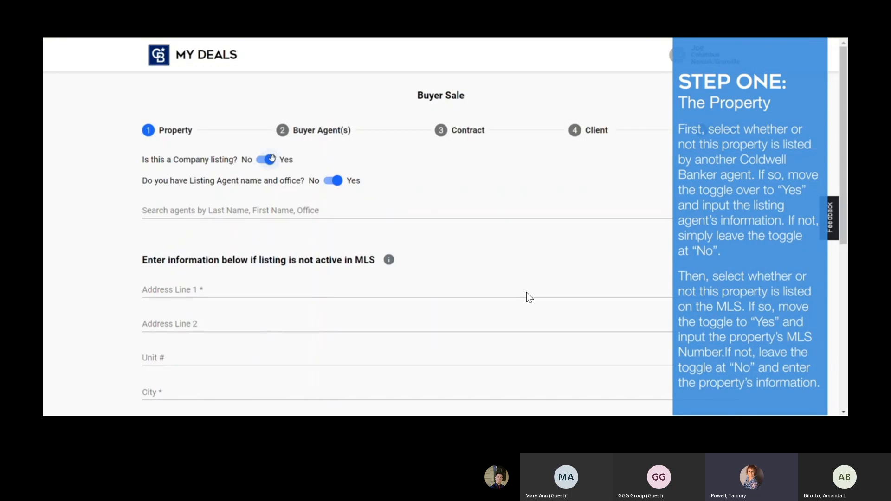
pyautogui.click(270, 160)
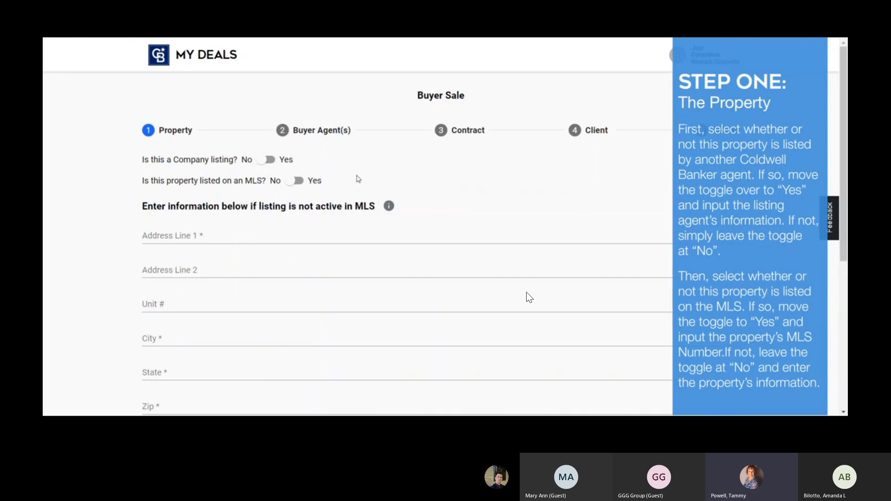
pyautogui.scroll(-1, 359, 179)
pyautogui.scroll(-1, 492, 177)
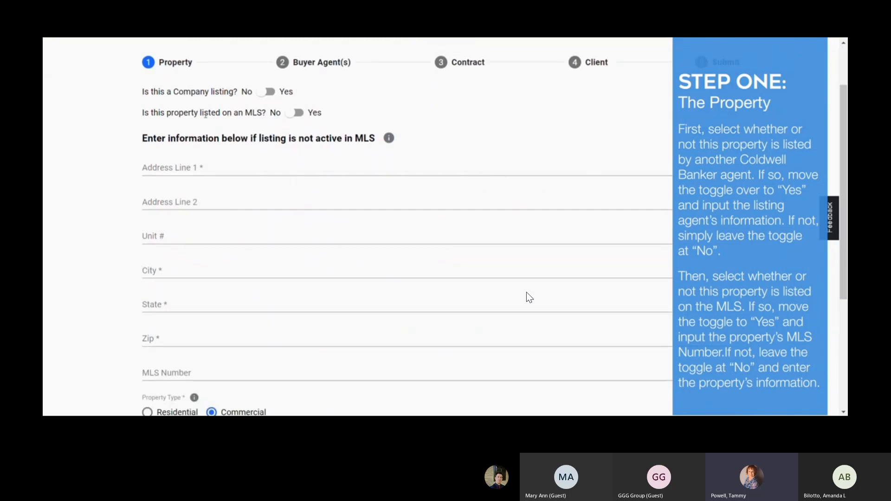
pyautogui.click(186, 171)
pyautogui.write('123 main street')
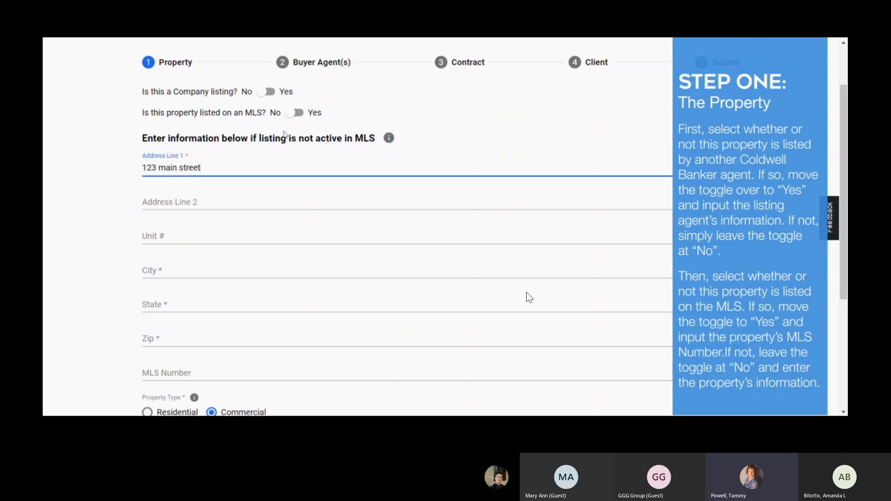
pyautogui.click(301, 117)
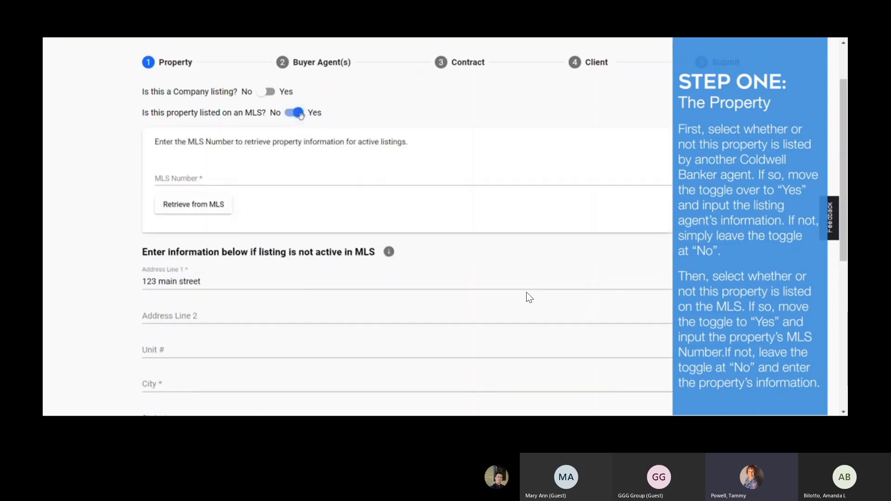
# Step: Retrieve the property details from the MLS using MLS number 220011224
pyautogui.click(245, 179)
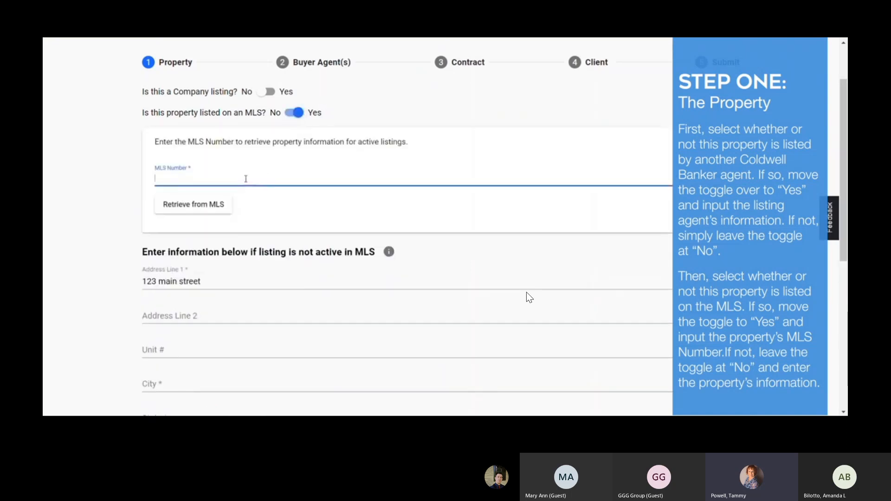
pyautogui.write('220011224')
pyautogui.click(187, 207)
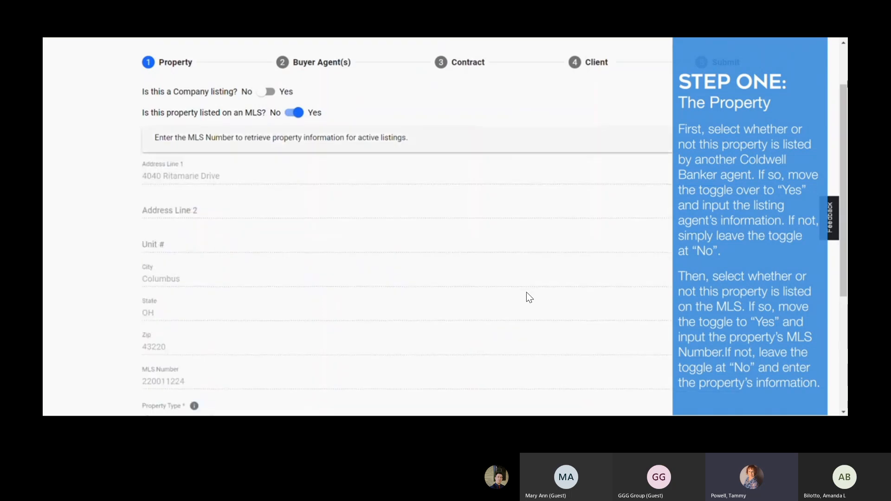
# Step: Fill in the Listing Agent Email with the agent's e-mail address and continue to Buyer Agent(s)
pyautogui.scroll(-2, 529, 297)
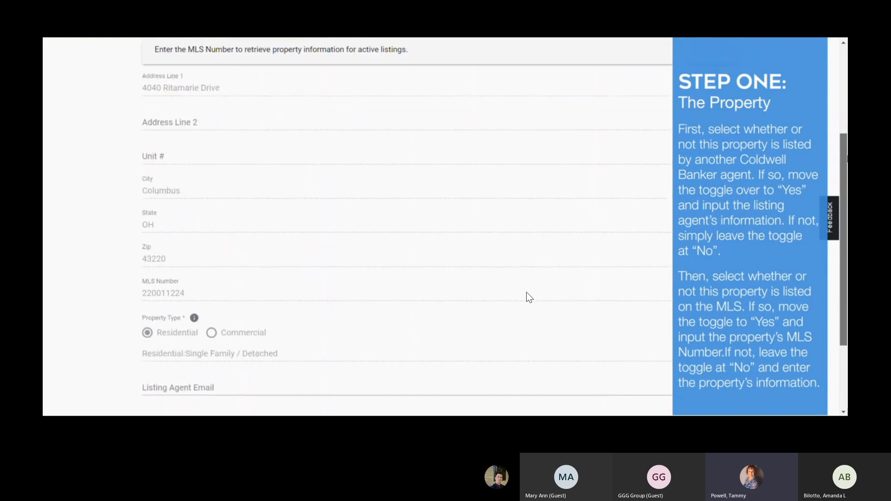
pyautogui.scroll(-1, 529, 296)
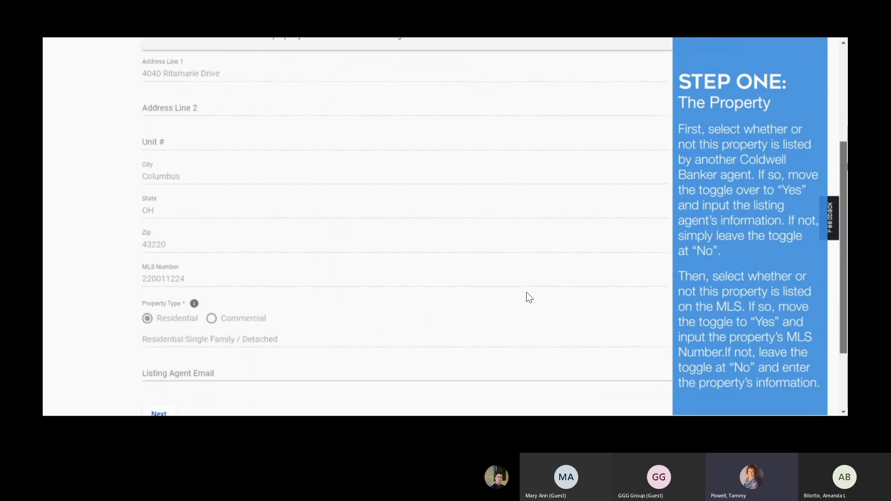
pyautogui.scroll(-1, 529, 297)
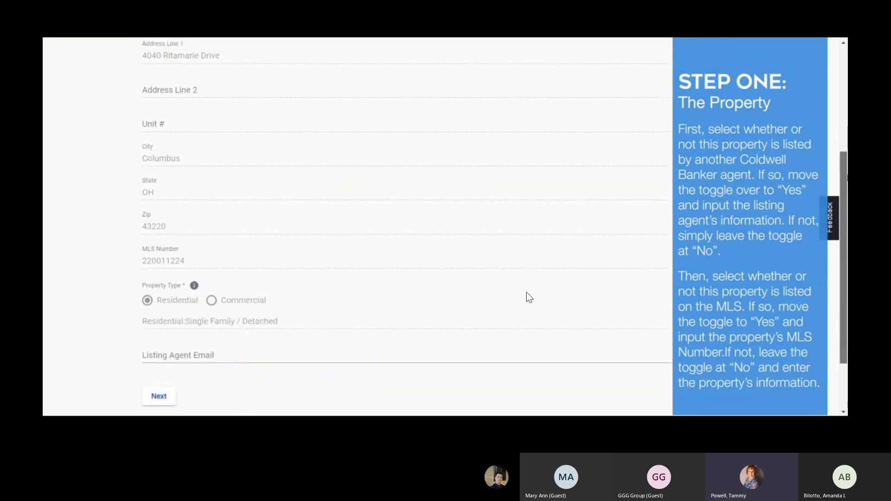
pyautogui.scroll(-2, 528, 297)
pyautogui.click(182, 318)
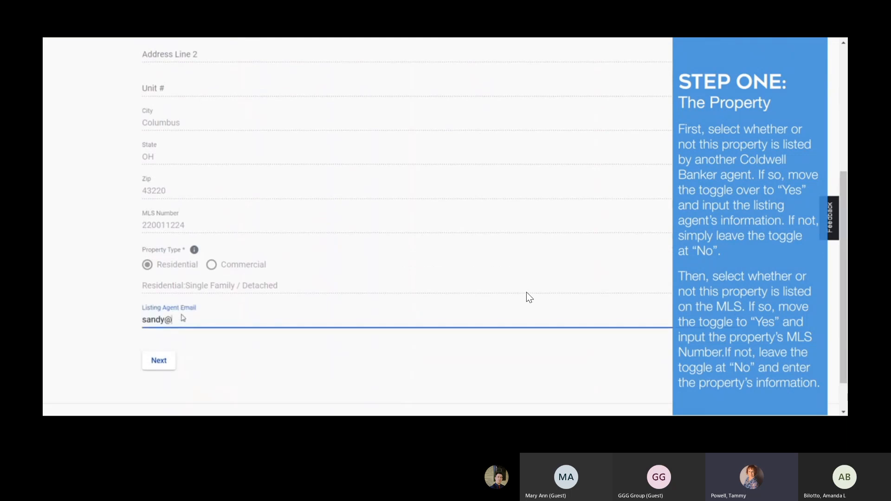
pyautogui.click(158, 362)
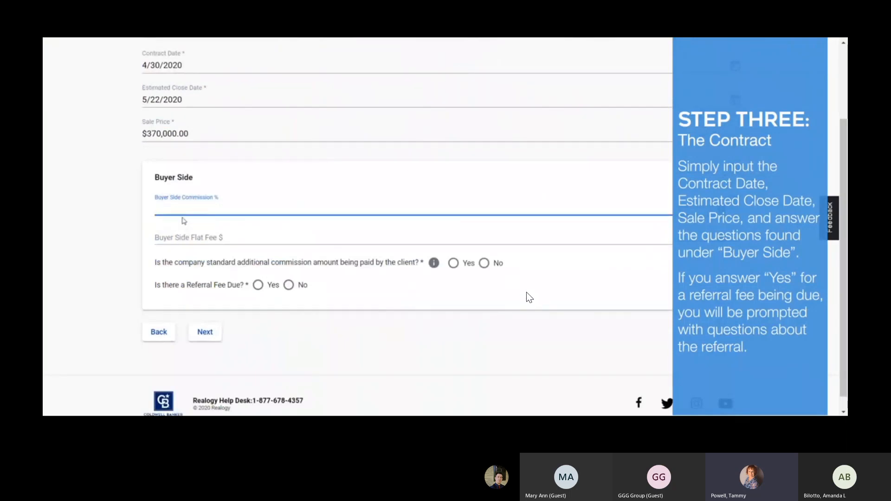
# Step: Enter 3 and answer Yes to the client paying additional commission
pyautogui.write('3')
pyautogui.click(457, 264)
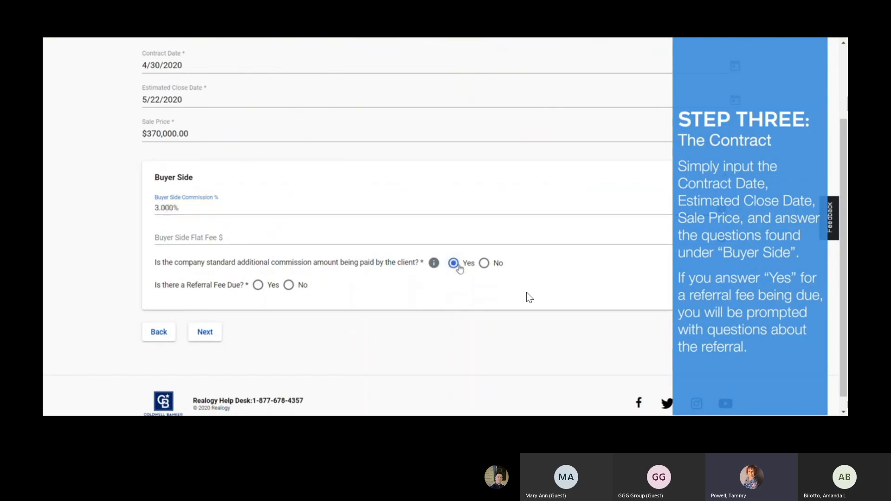
pyautogui.scroll(-1, 529, 297)
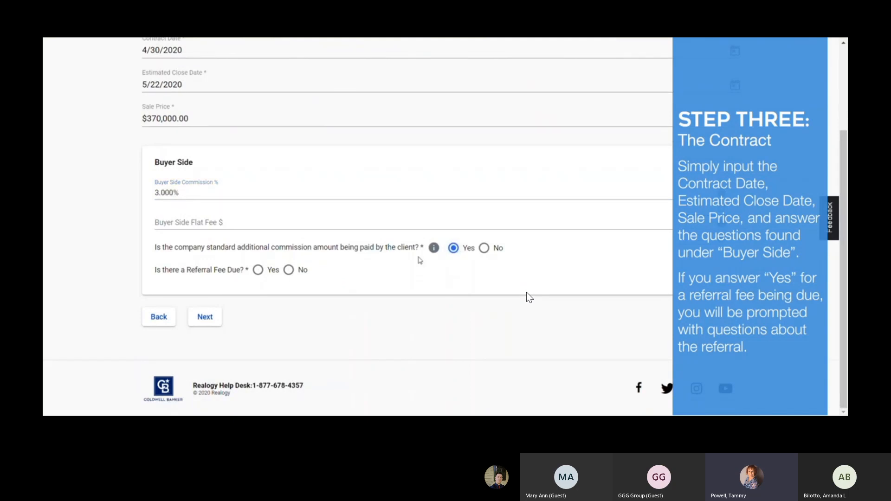
# Step: Set Company Generated Lead to No and Referral Fee Due to No, then go to the Client step
pyautogui.click(258, 270)
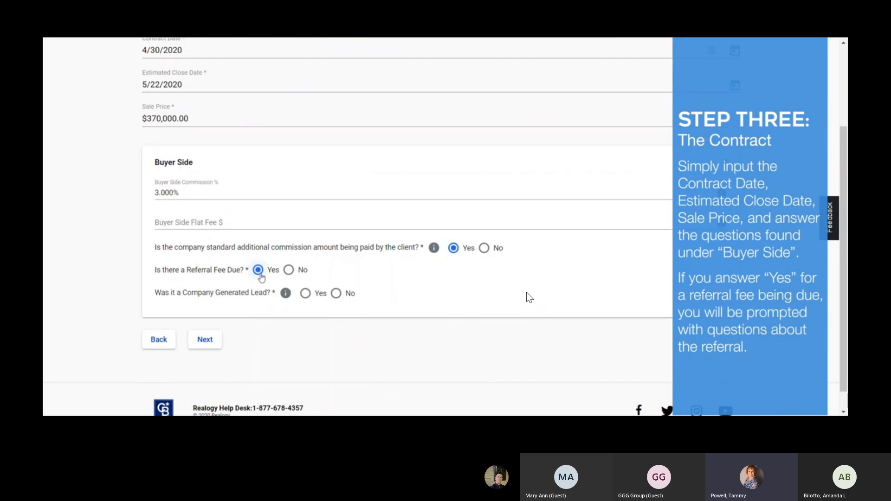
pyautogui.click(307, 296)
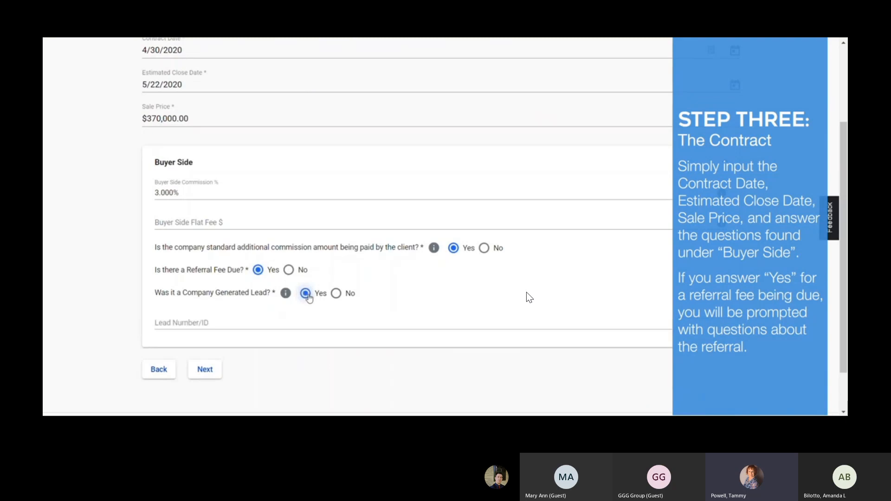
pyautogui.click(336, 294)
pyautogui.scroll(-2, 529, 298)
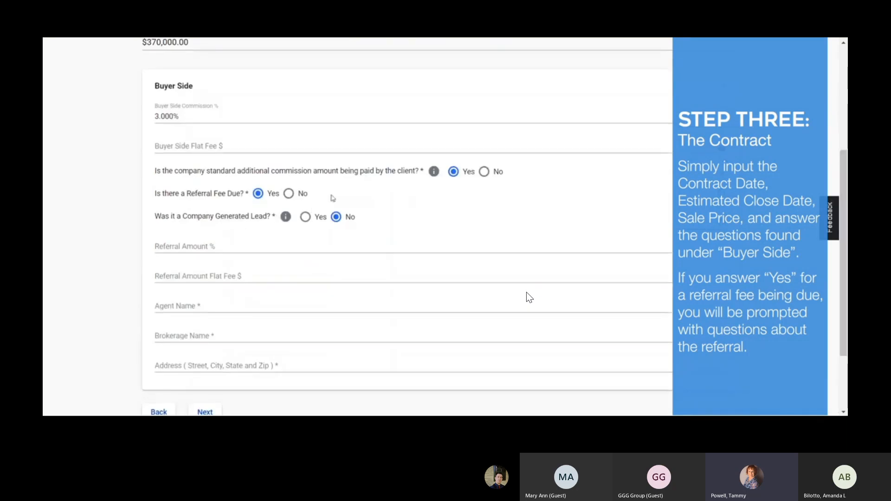
pyautogui.click(291, 194)
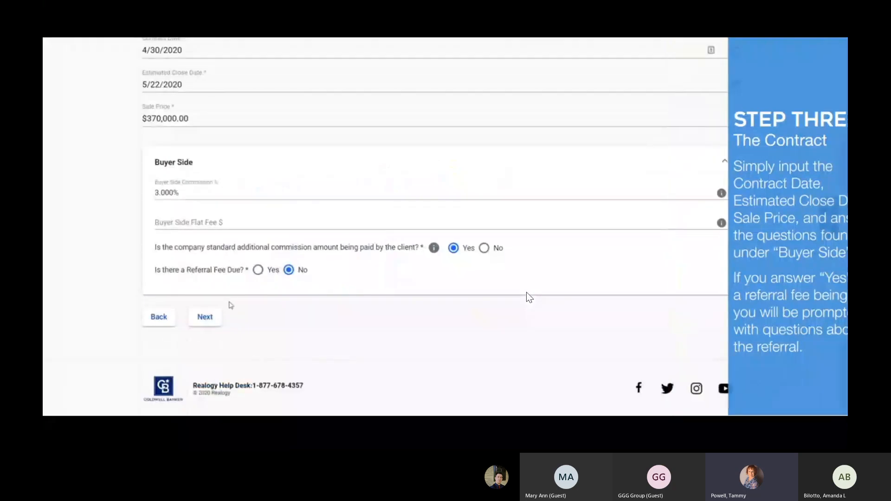
pyautogui.click(205, 317)
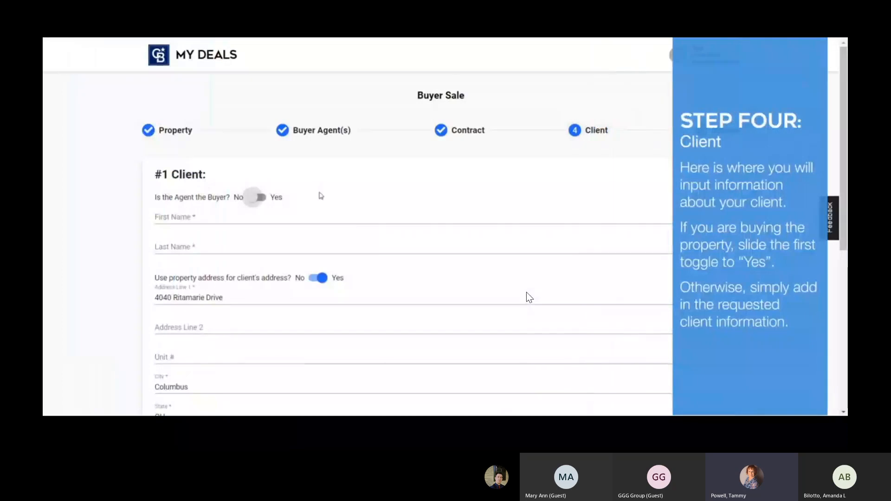
# Step: Keep 'Is the Agent the Buyer?' at No, enter the client's first and last name, and turn off the property-address toggle
pyautogui.click(260, 198)
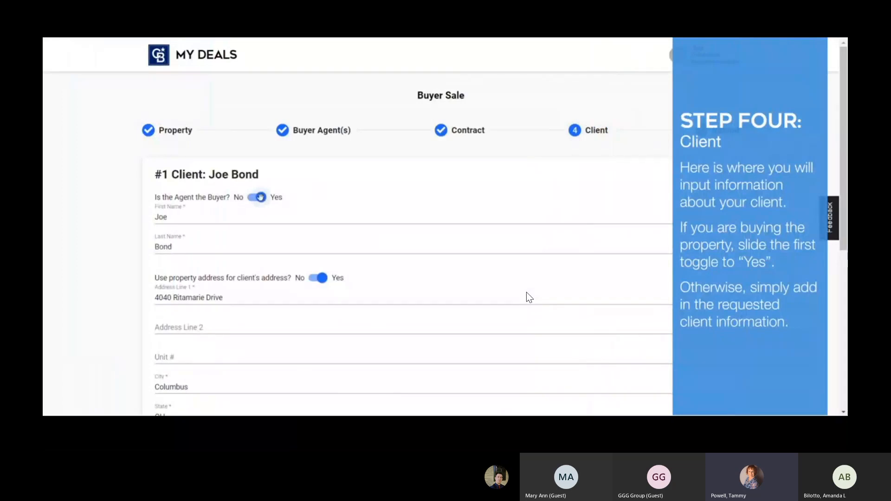
pyautogui.click(261, 198)
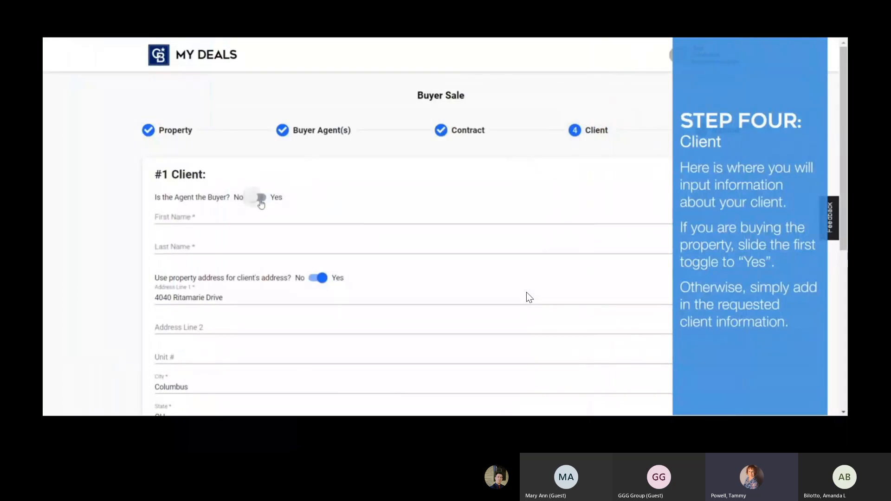
pyautogui.click(245, 214)
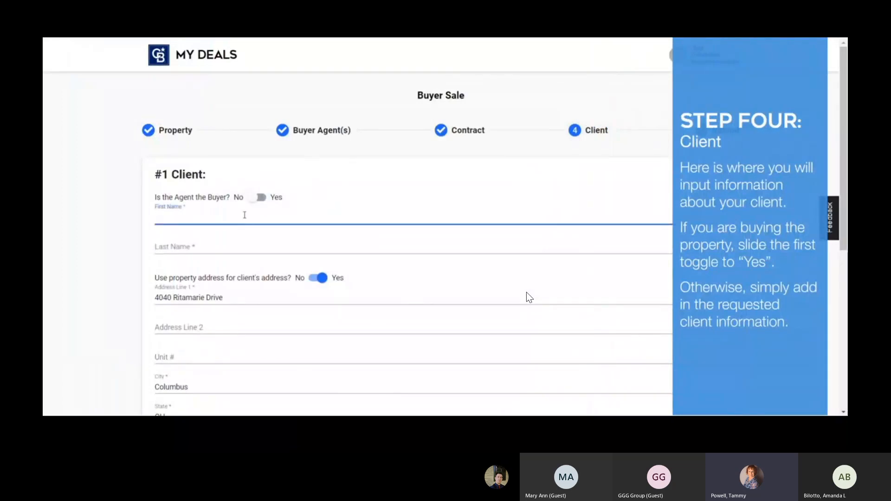
pyautogui.press('Tab')
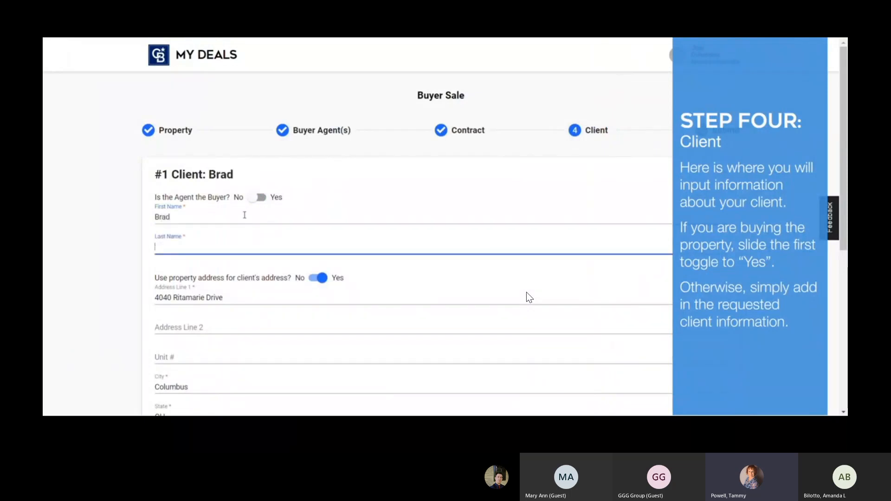
pyautogui.scroll(-3, 529, 297)
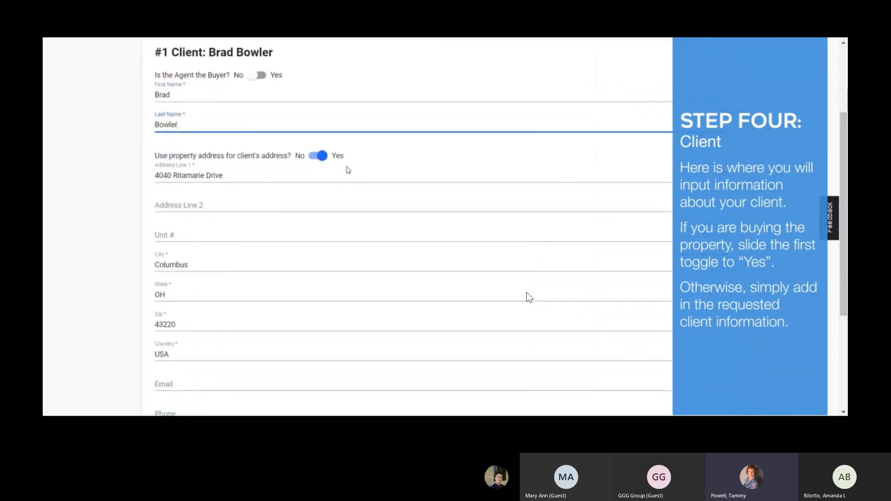
pyautogui.click(318, 156)
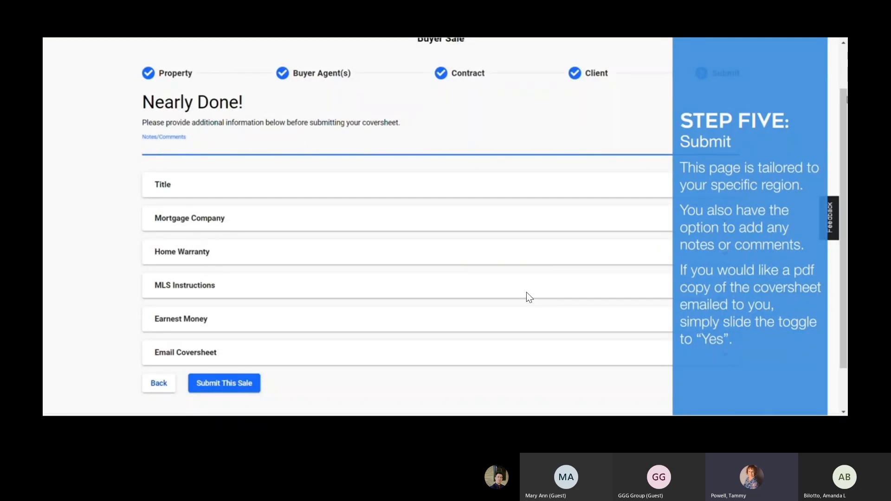
# Step: Set 'Email Coversheet PDF to Agent' to Yes, then submit the sale and confirm with Yes
pyautogui.scroll(-2, 529, 297)
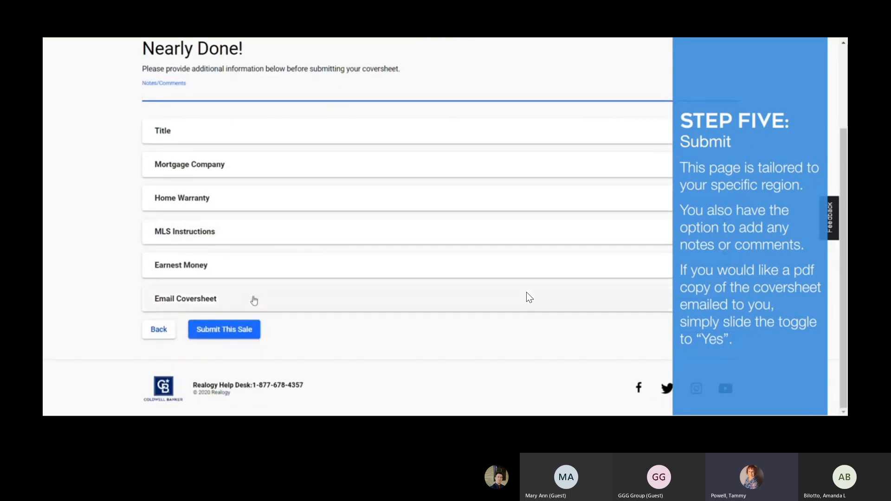
pyautogui.click(253, 300)
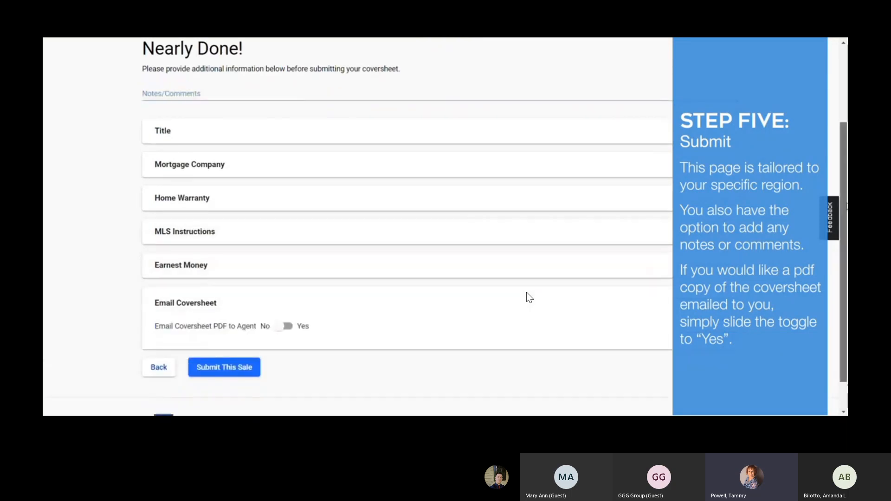
pyautogui.scroll(-1, 529, 297)
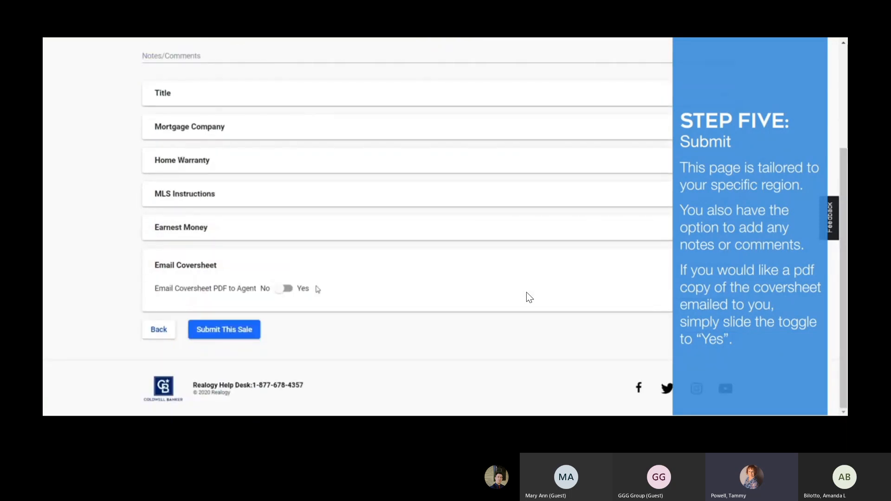
pyautogui.click(287, 289)
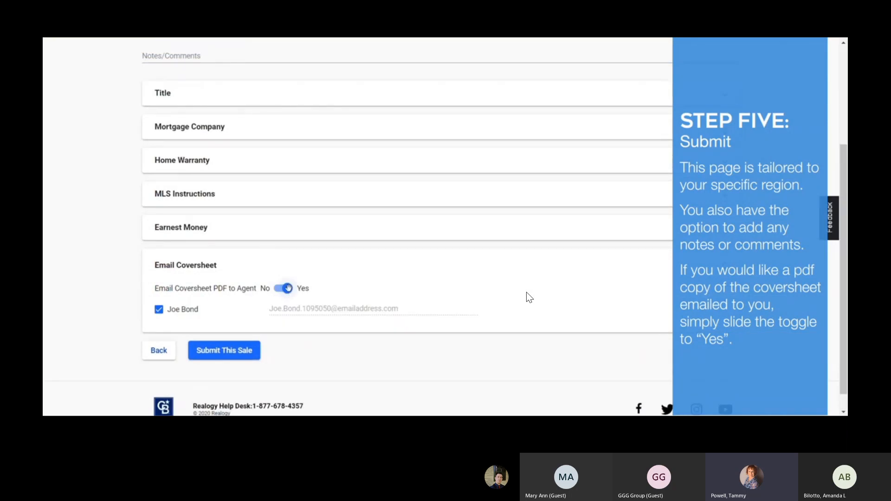
pyautogui.click(225, 353)
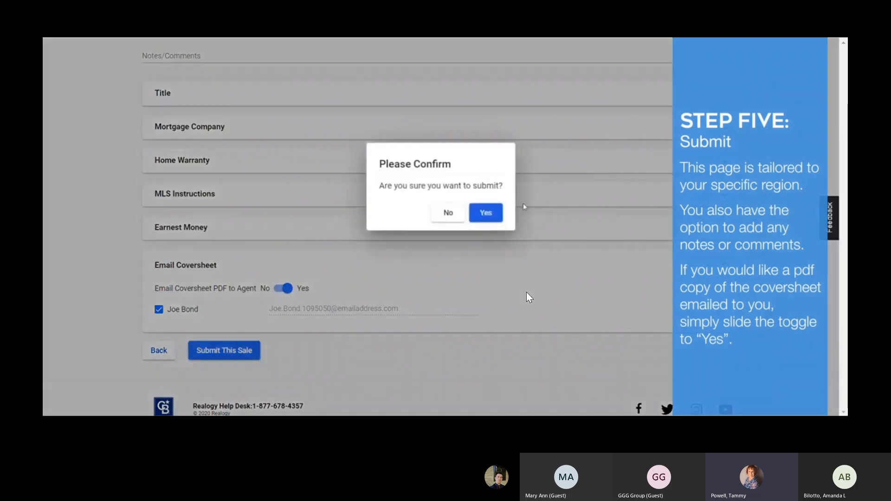
pyautogui.click(499, 212)
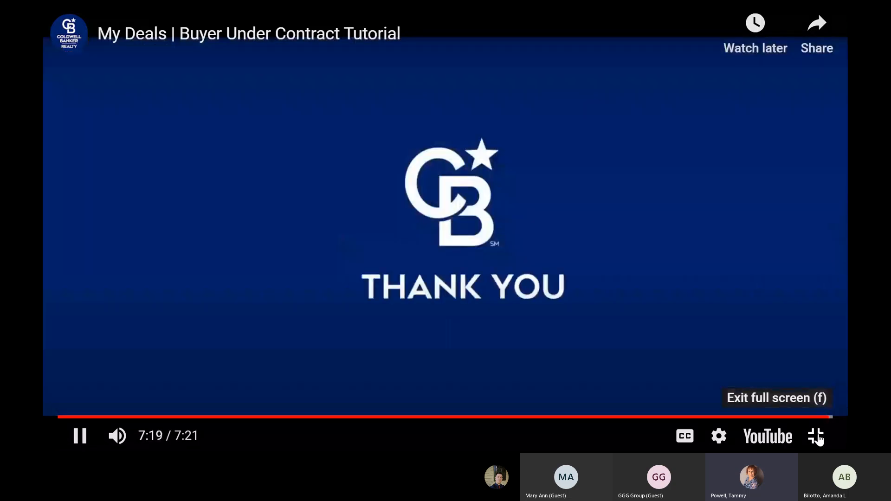
# Step: Exit the full-screen video, return to the Teams workshop, then bring the My Deals overview PDF forward
pyautogui.click(816, 436)
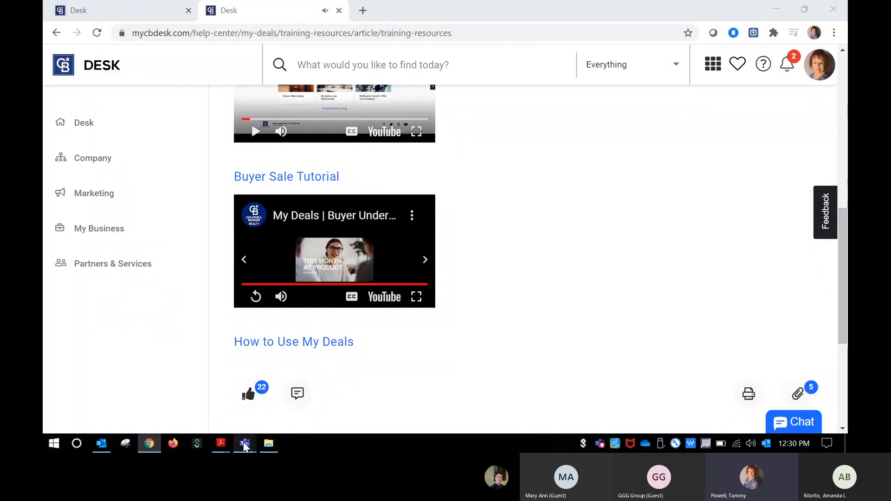
pyautogui.moveTo(243, 442)
pyautogui.click(280, 383)
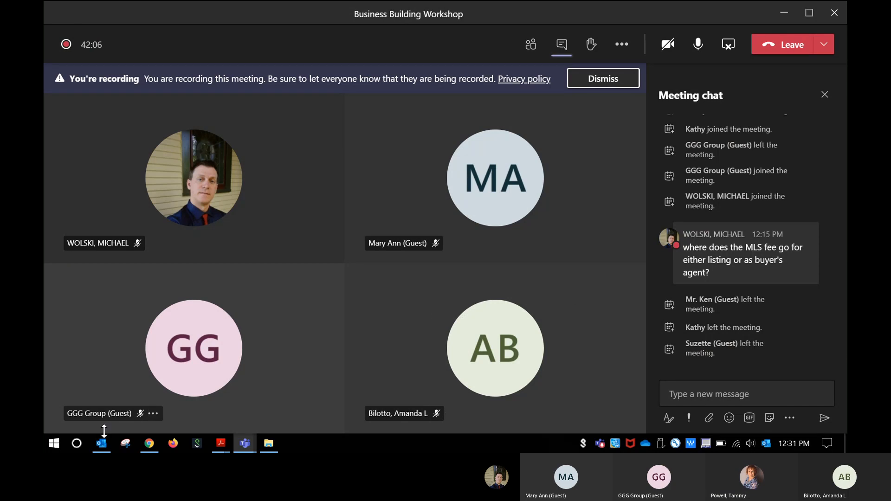
pyautogui.click(221, 443)
pyautogui.click(287, 399)
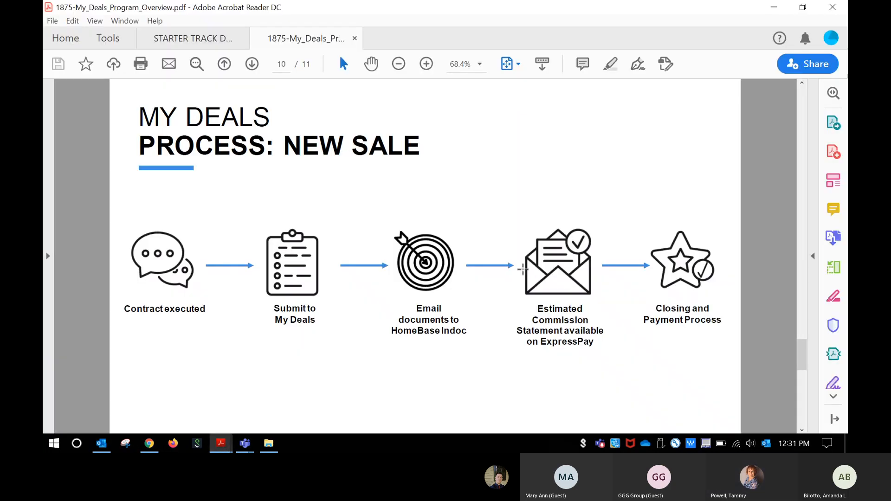